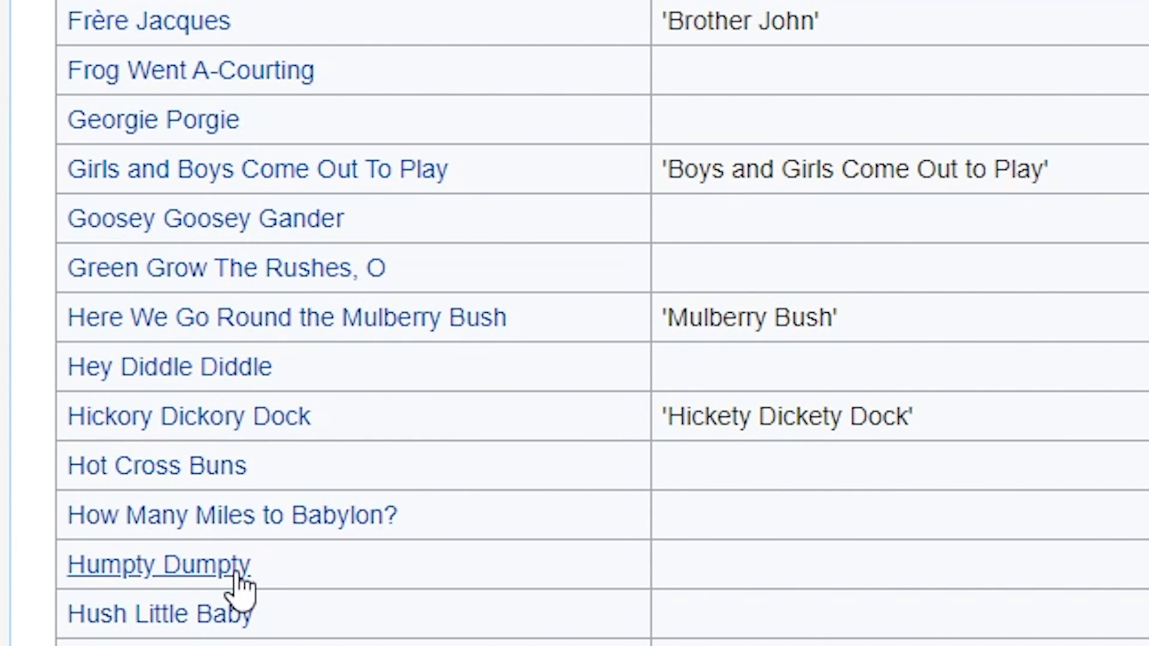
Bring up the Humpty Dumpty preview card, with its illustration, from the nursery rhyme table
mouse_move(238, 583)
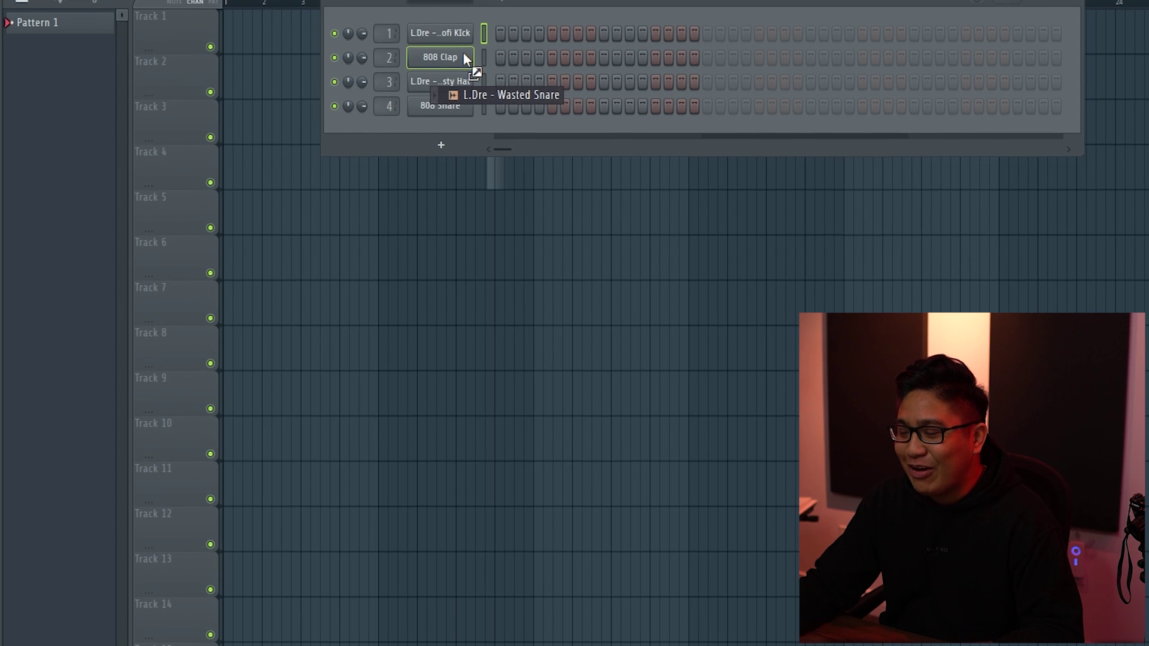
Put the L.Dre - Wasted Snare sample into channel 2 and open the ANA2 preset browser
drag(463, 52, 464, 50)
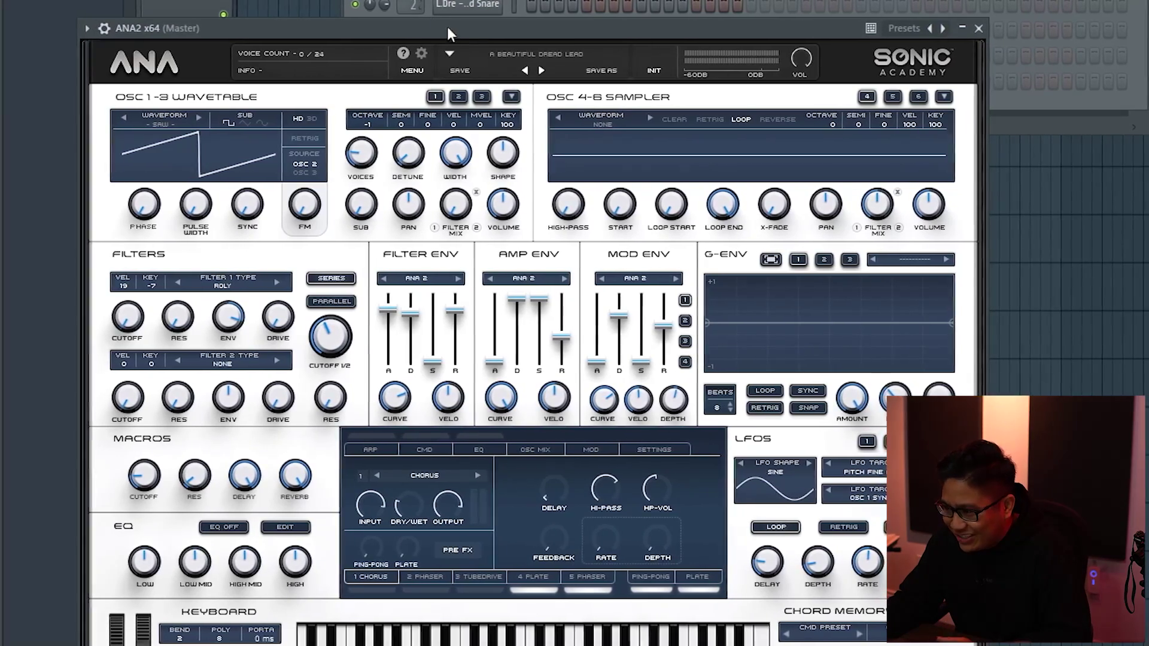
click(494, 53)
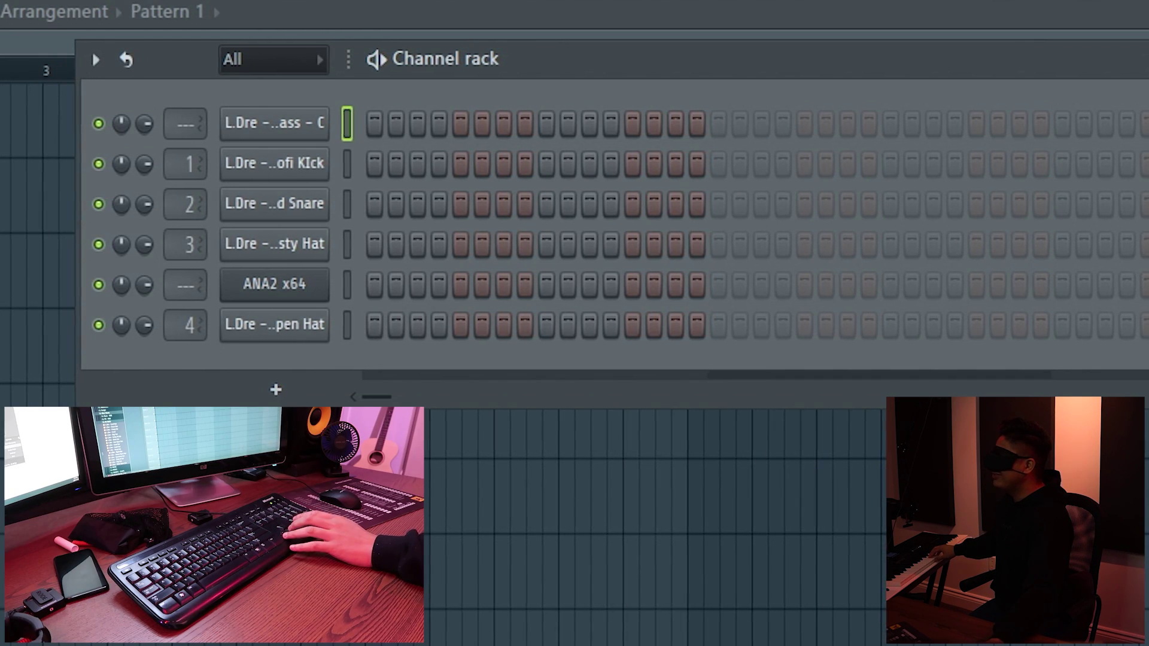
Record a hi-hat pattern into the hat channel with a count-in, then bring up the Windows Start menu
key(Down)
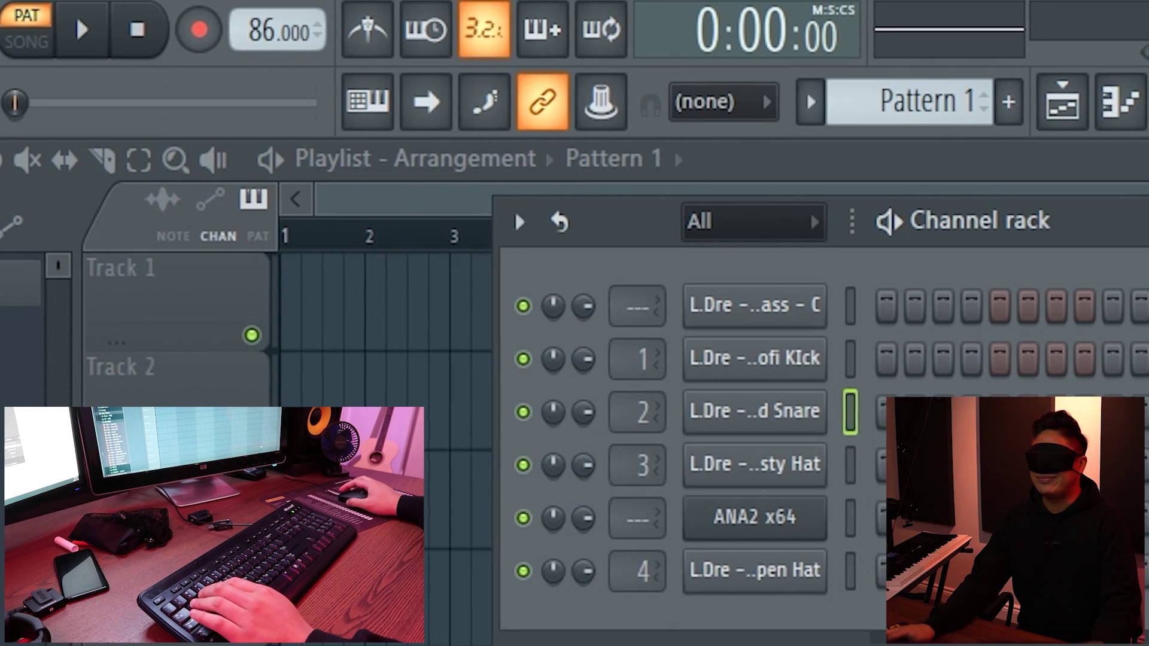
key(r)
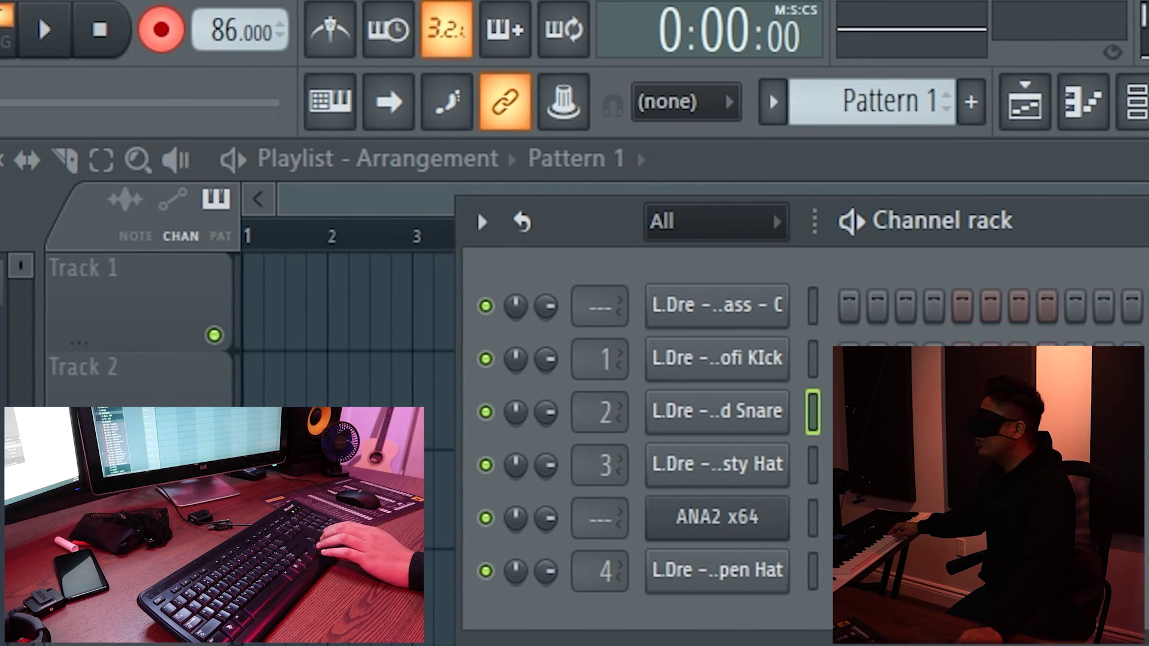
key(Down)
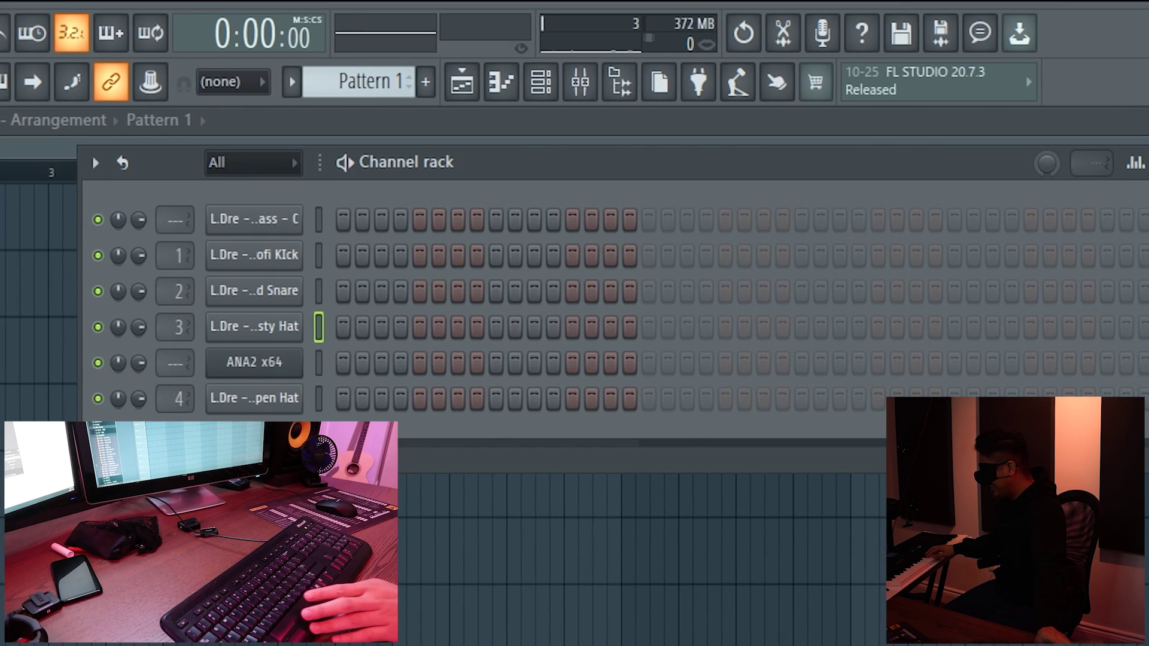
key(space)
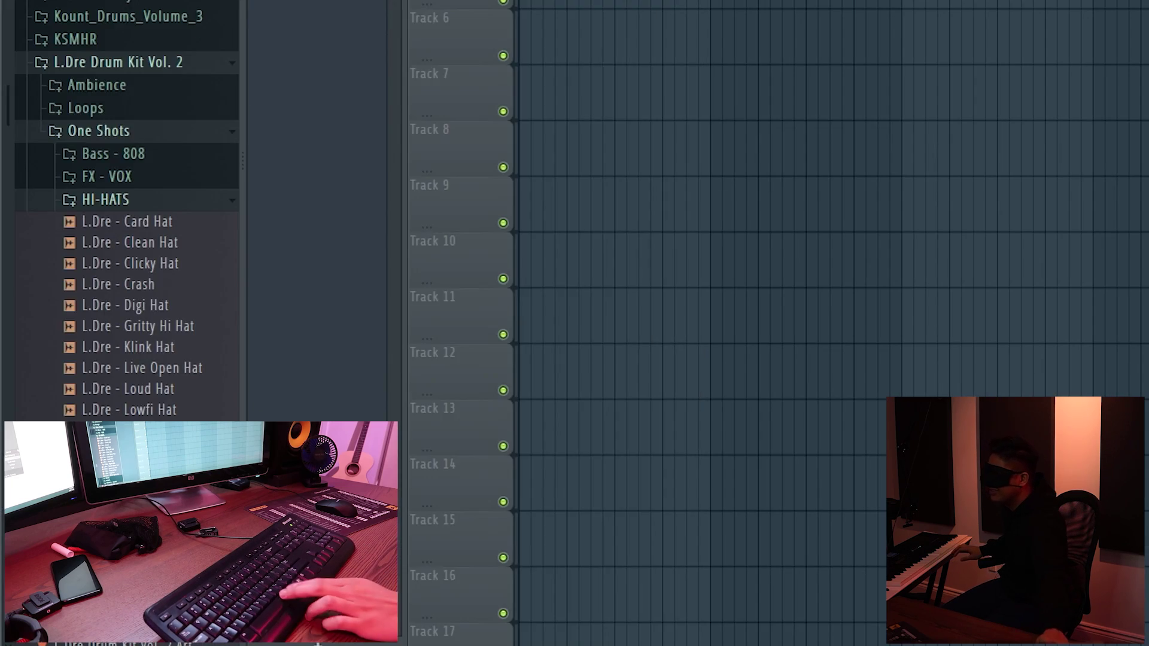
key(super)
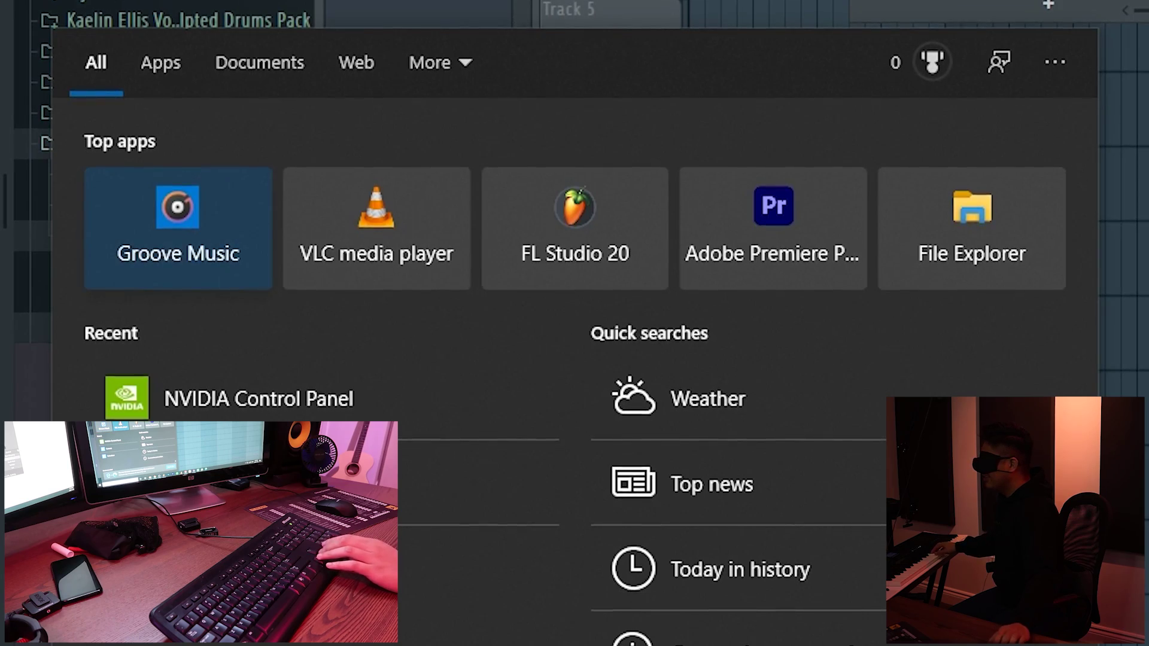
key(Right)
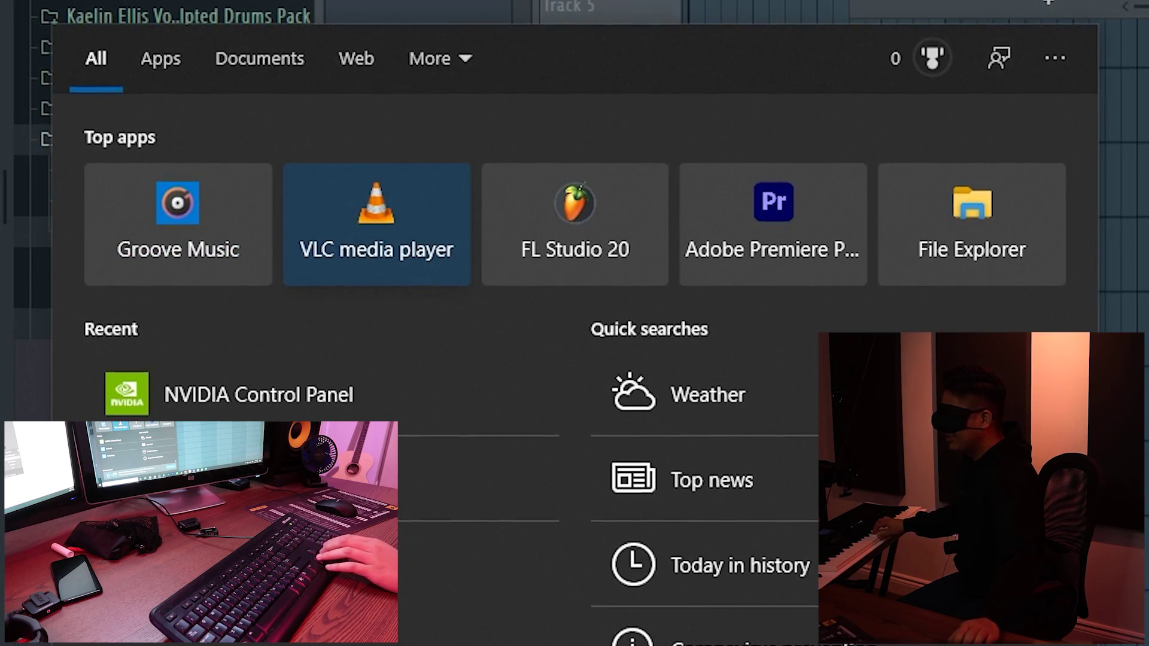
key(Right)
key(Right)
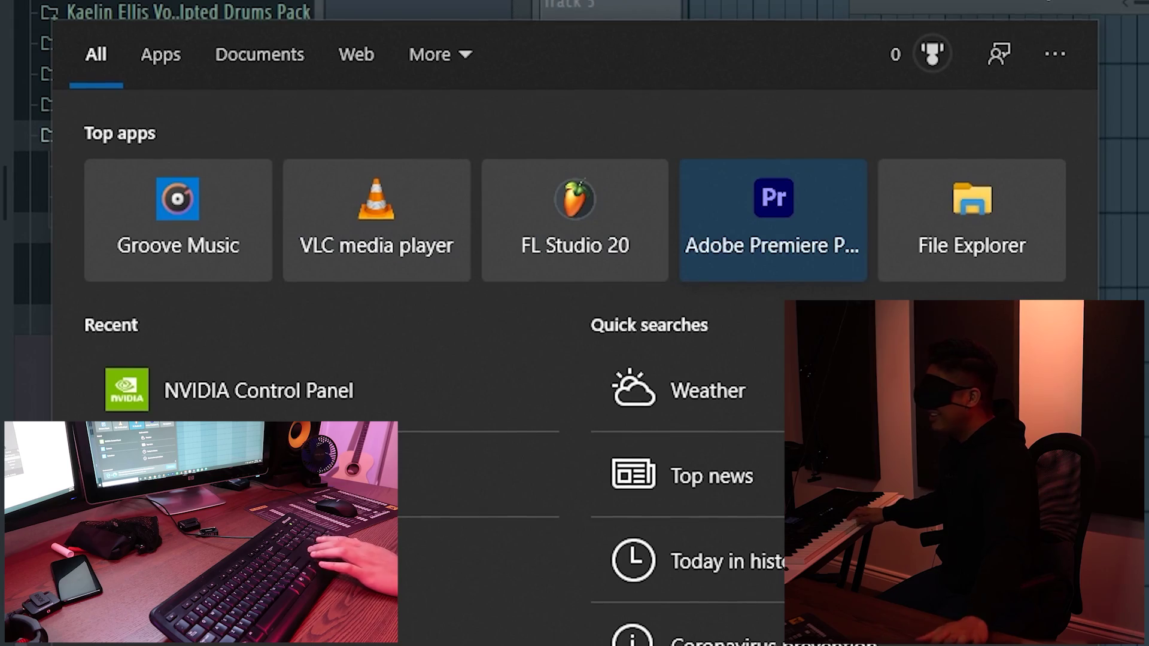
key(Left)
key(Right)
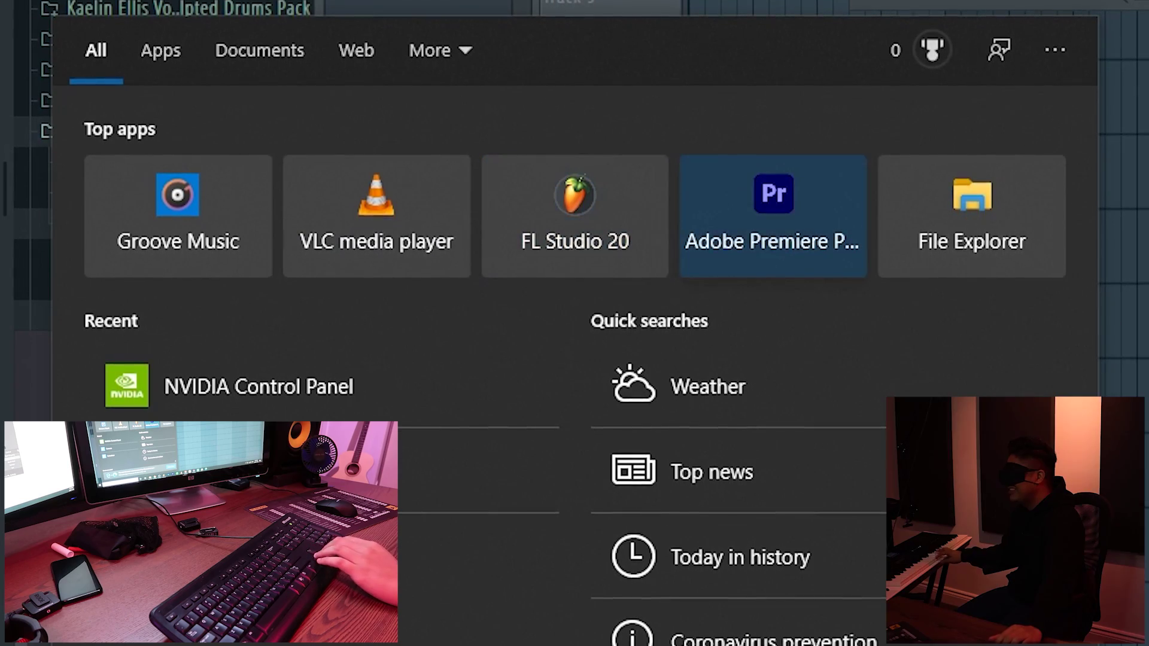
key(Right)
key(Down)
key(Down)
key(Down)
key(Right)
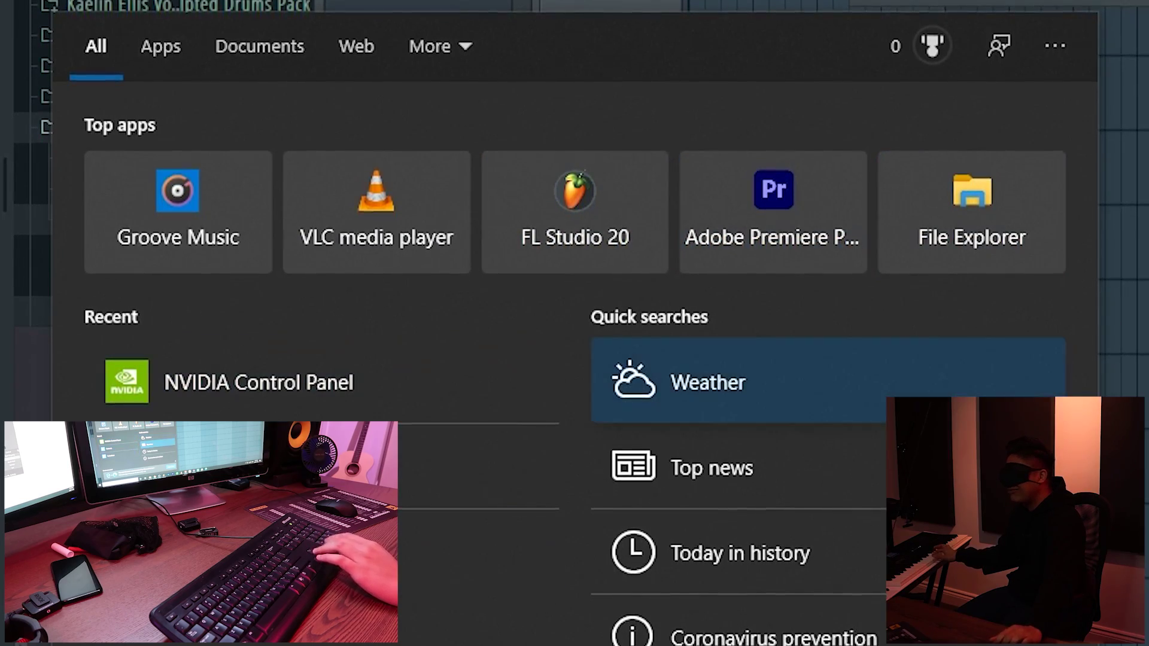
key(Down)
key(Down)
key(Down)
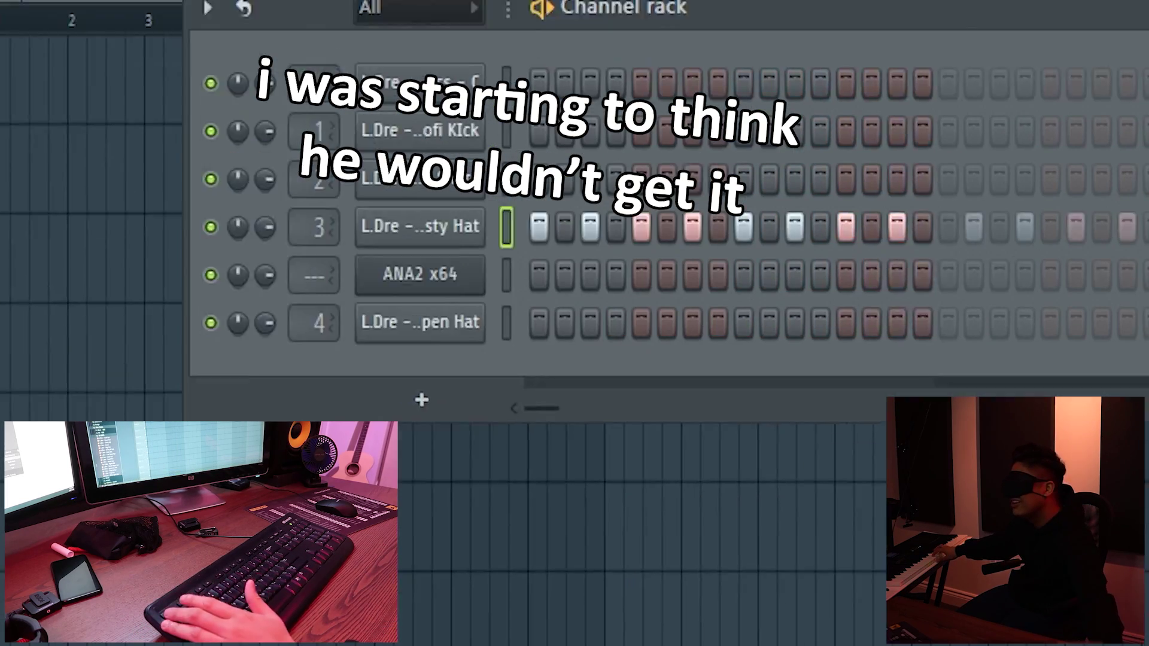
Record a single open-hat hit on the open hat channel
key(Down)
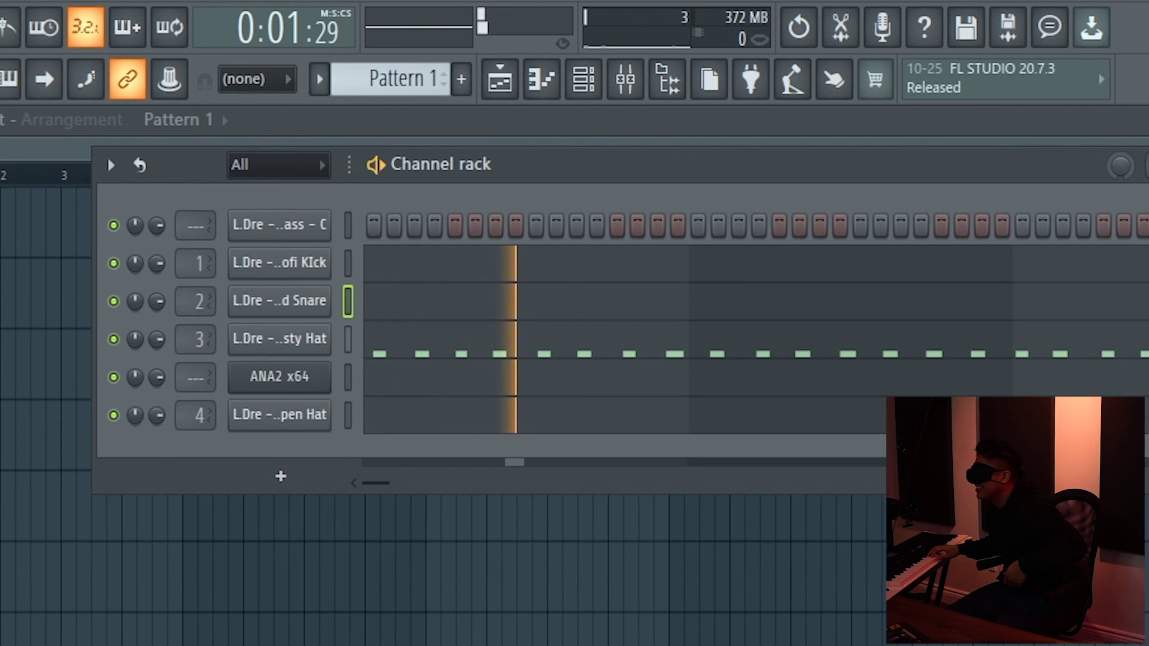
key(space)
key(space)
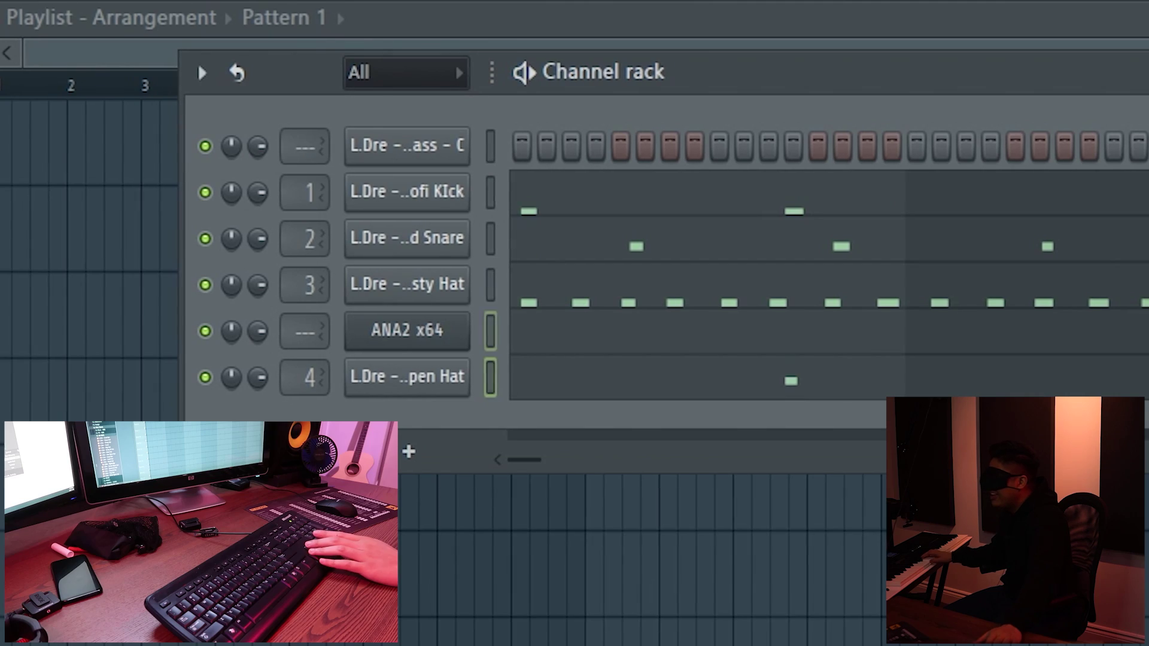
Select the ANA2 x64 synth channel for recording chords over the drum pattern
click(243, 324)
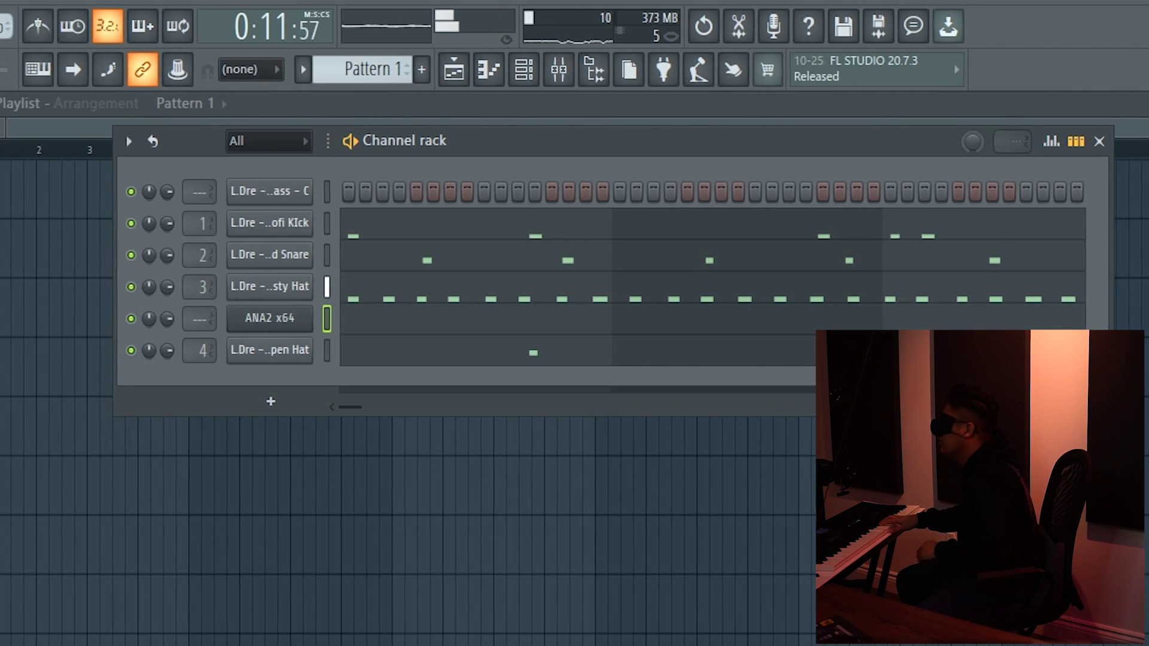
Stop recording to keep the ANA2 chords, then play the finished pattern back twice
key(space)
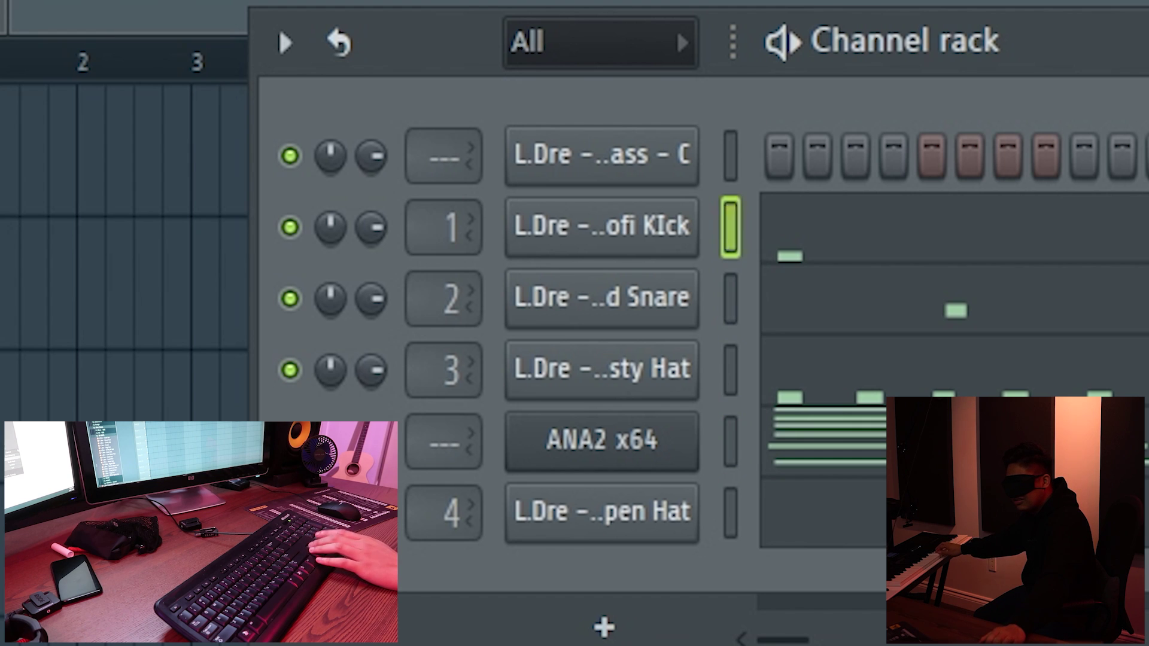
key(space)
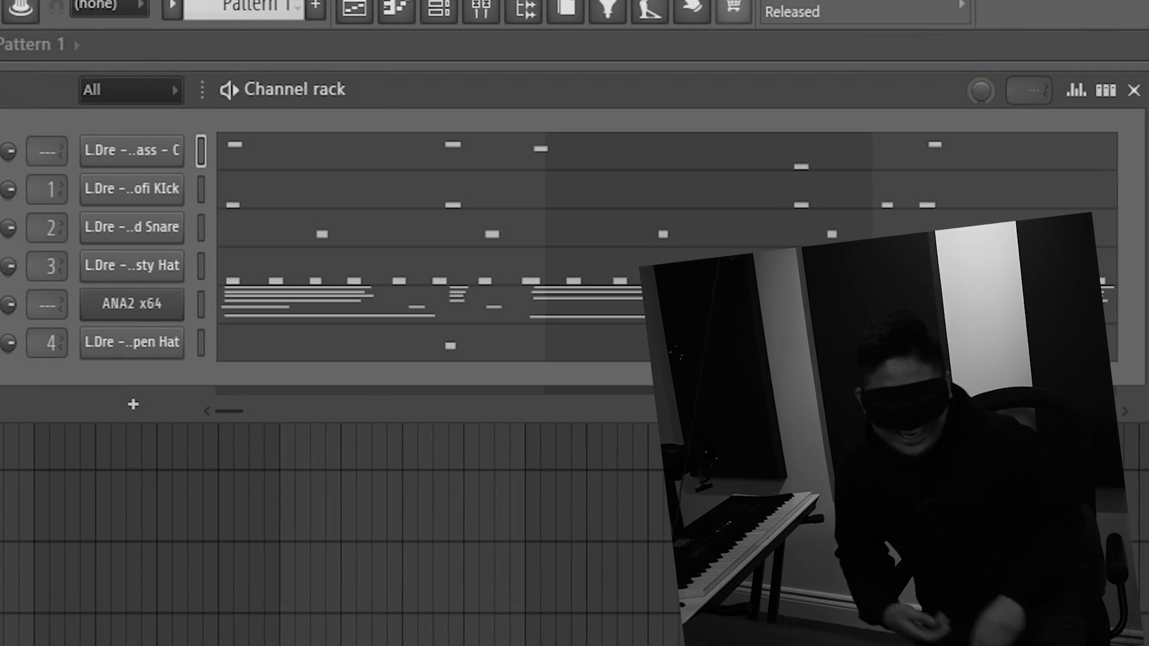
key(space)
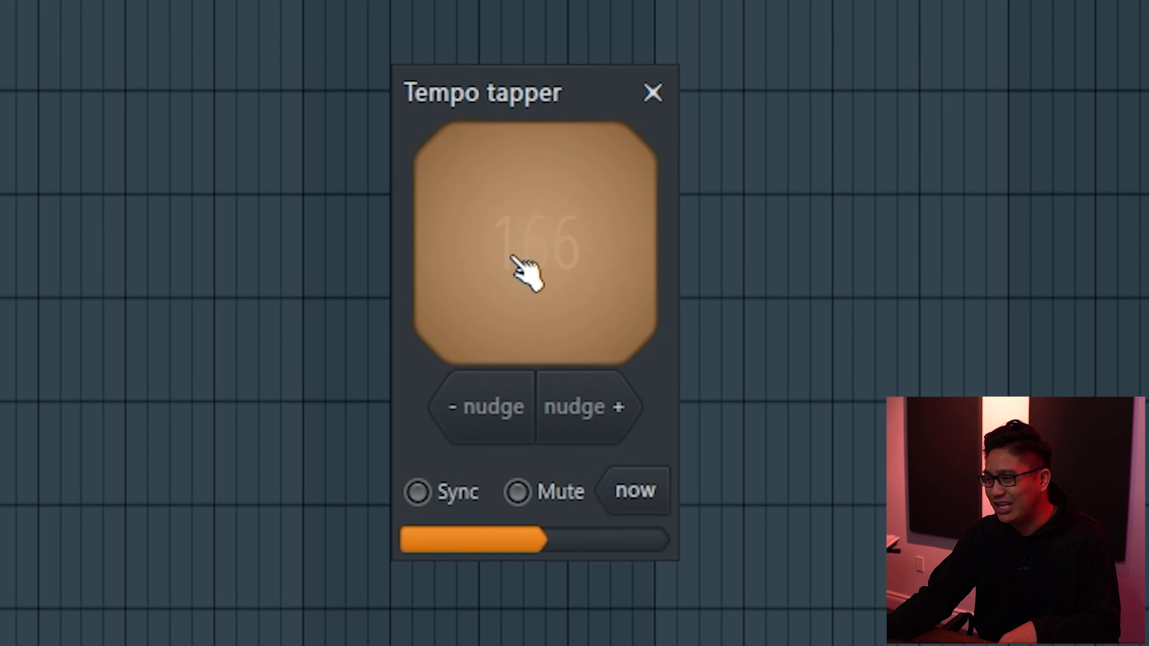
Tap the tempo to 167 and swap in the Cxdy - Buzz clap and Cxdy - Jan kick samples
click(527, 259)
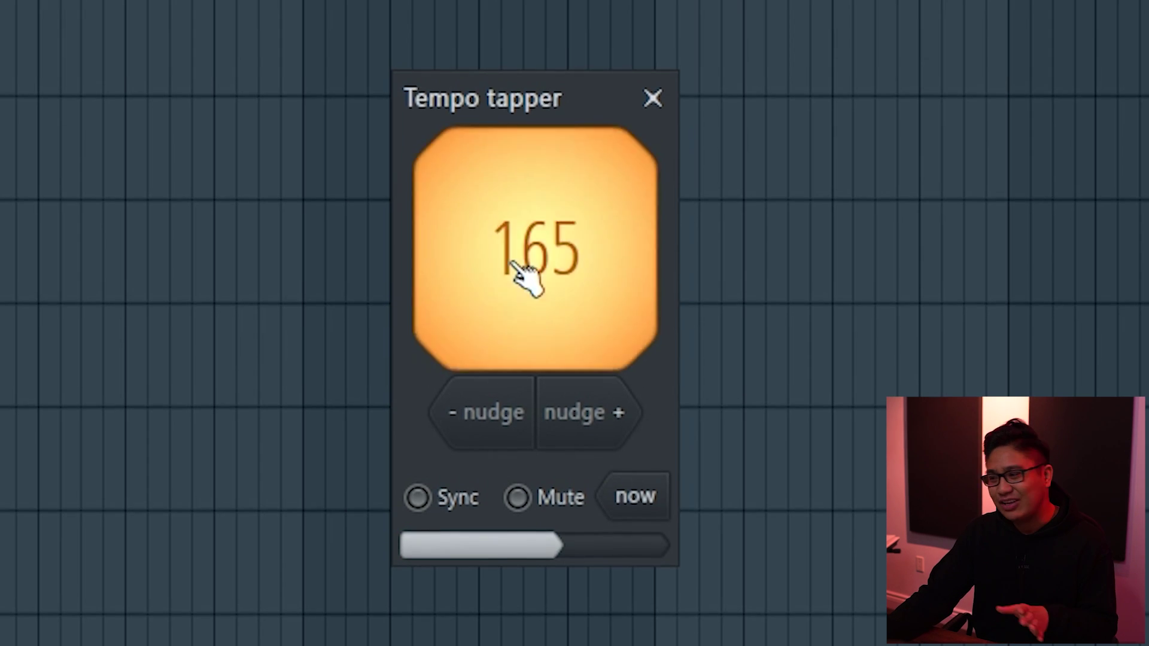
click(527, 260)
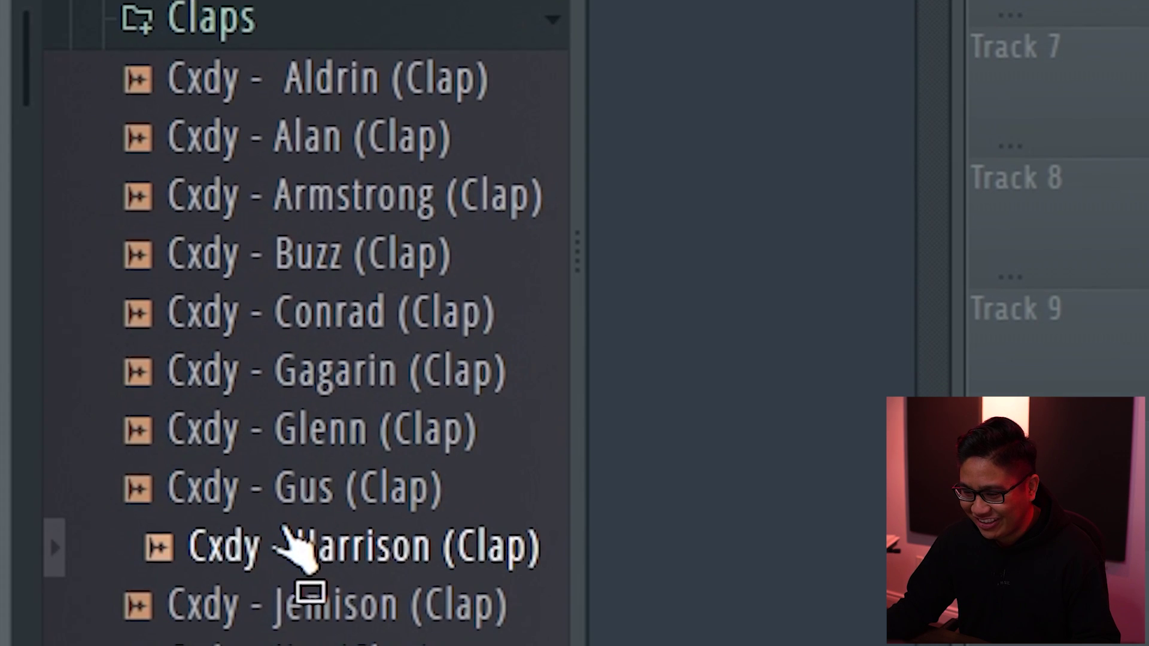
click(303, 214)
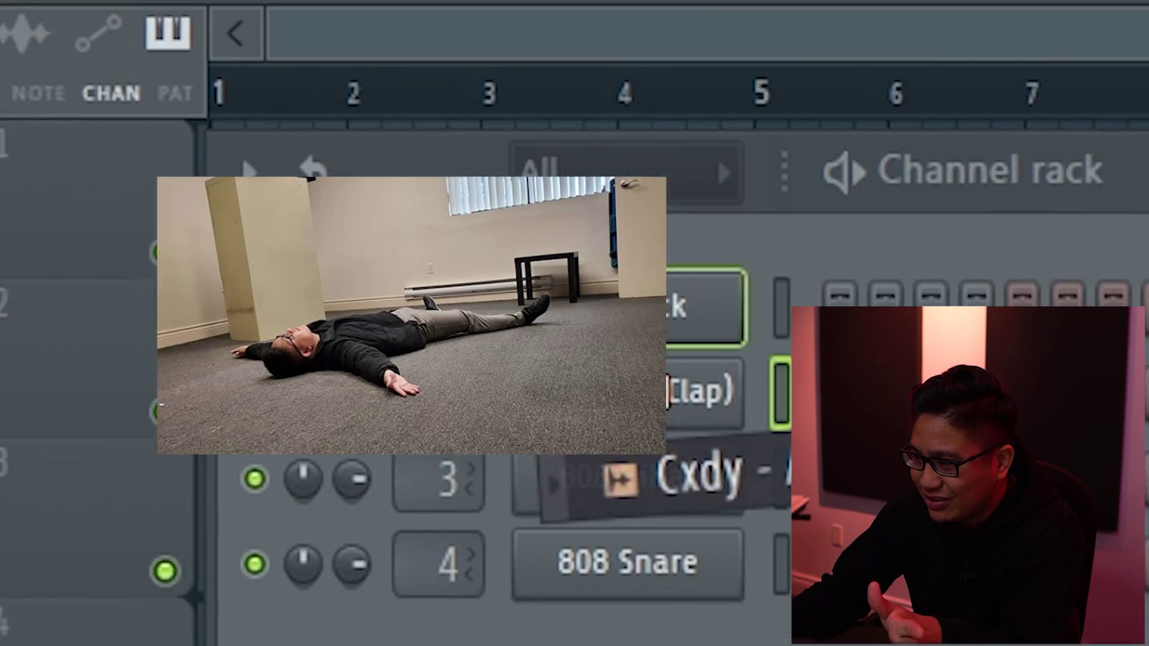
drag(290, 354, 260, 254)
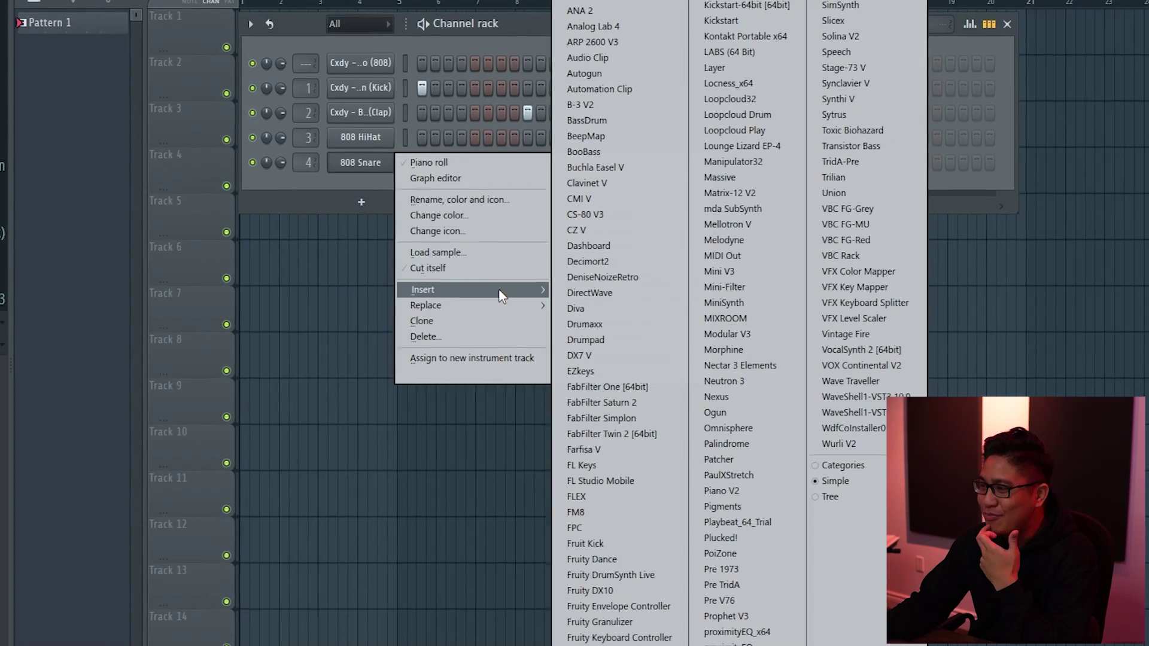
Add a Pigments channel and load its Lofi Piano preset from the preset browser
click(722, 506)
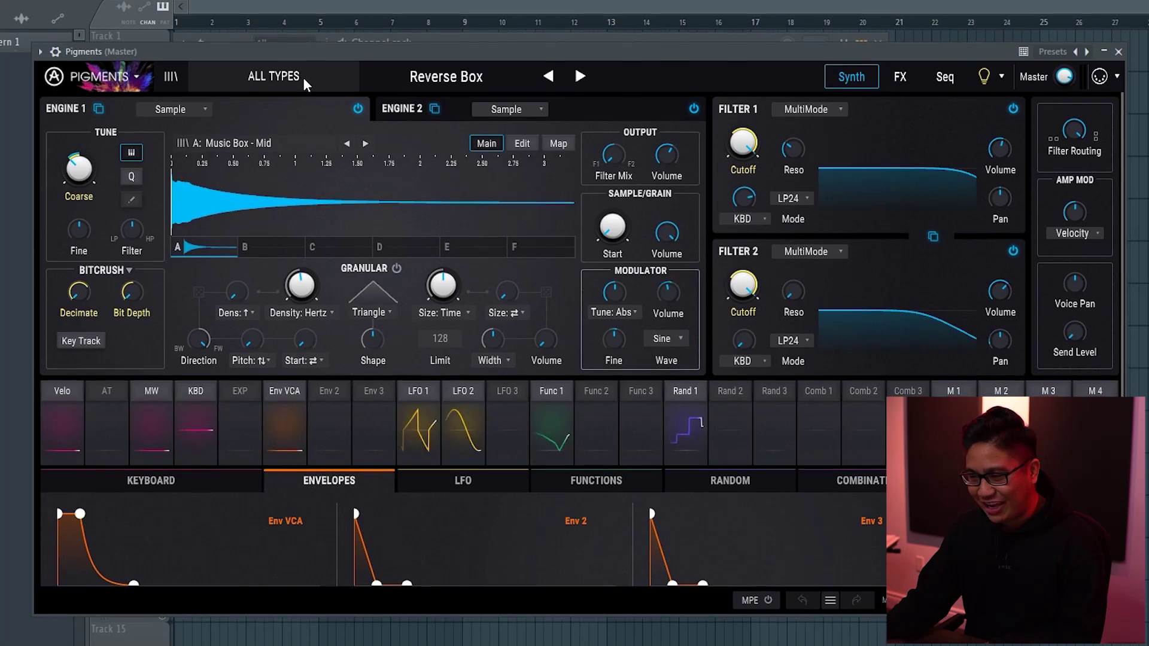
click(302, 78)
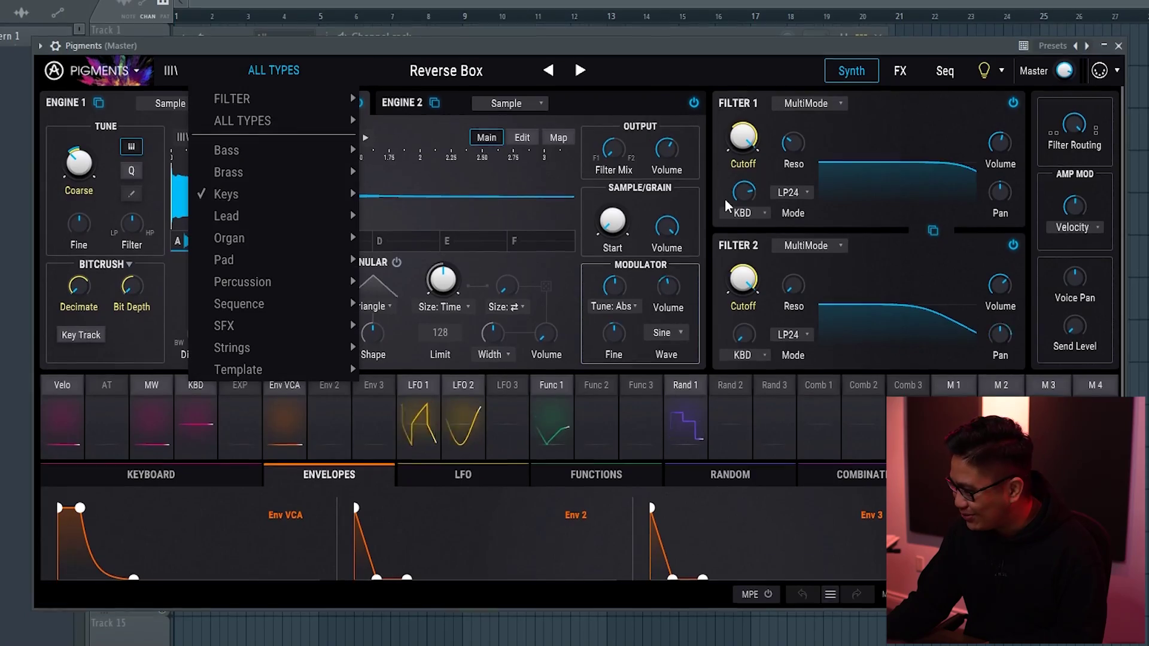
click(402, 76)
click(171, 64)
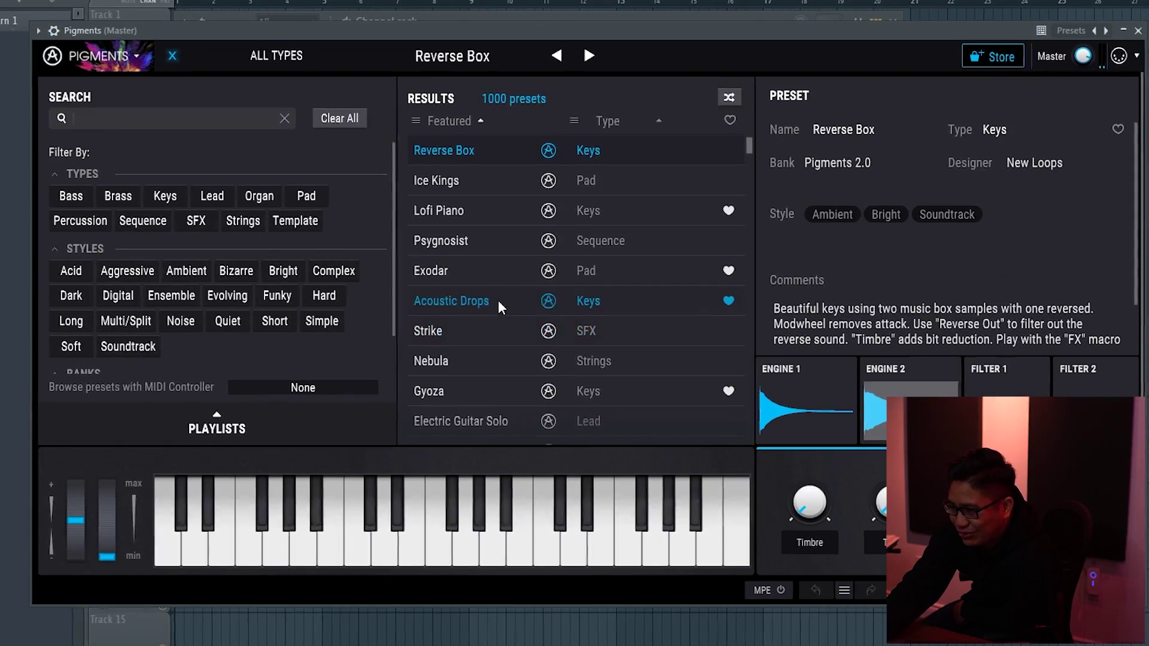
click(460, 210)
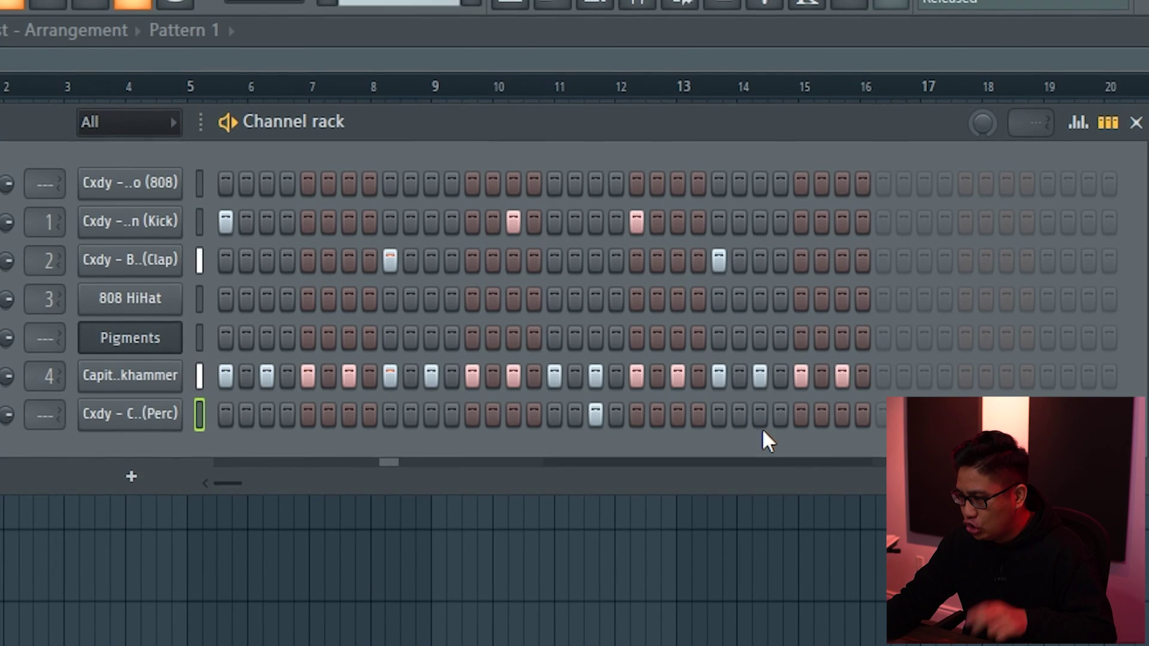
Add a perc hit and place a first note in the Pigments piano roll
click(759, 415)
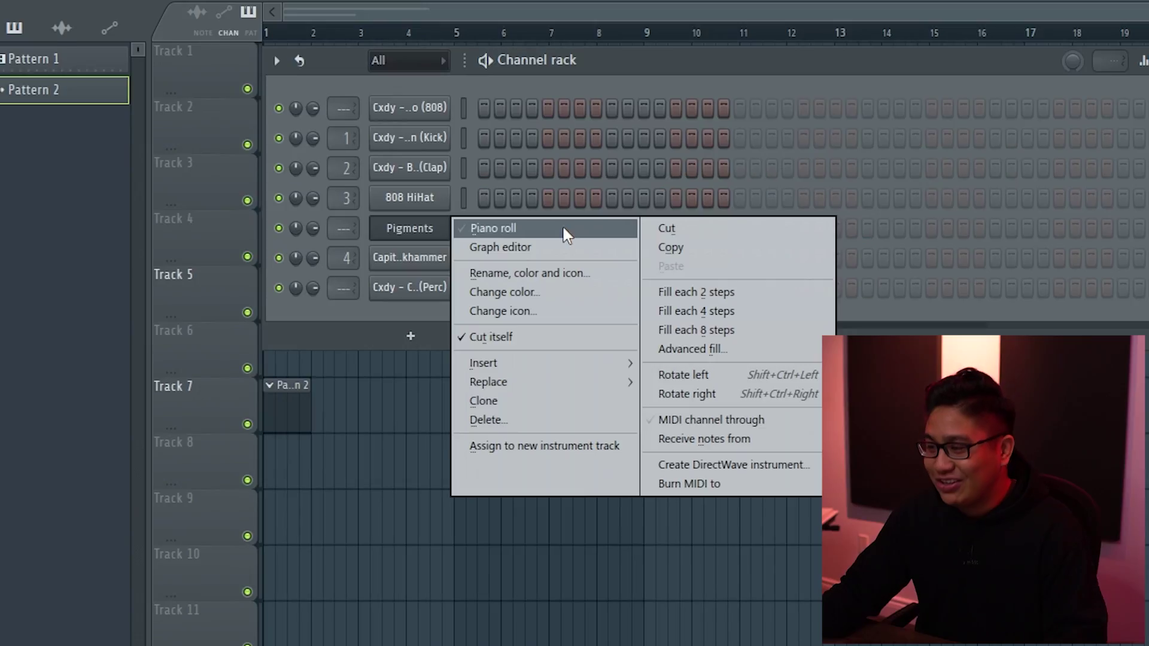
click(563, 228)
click(78, 167)
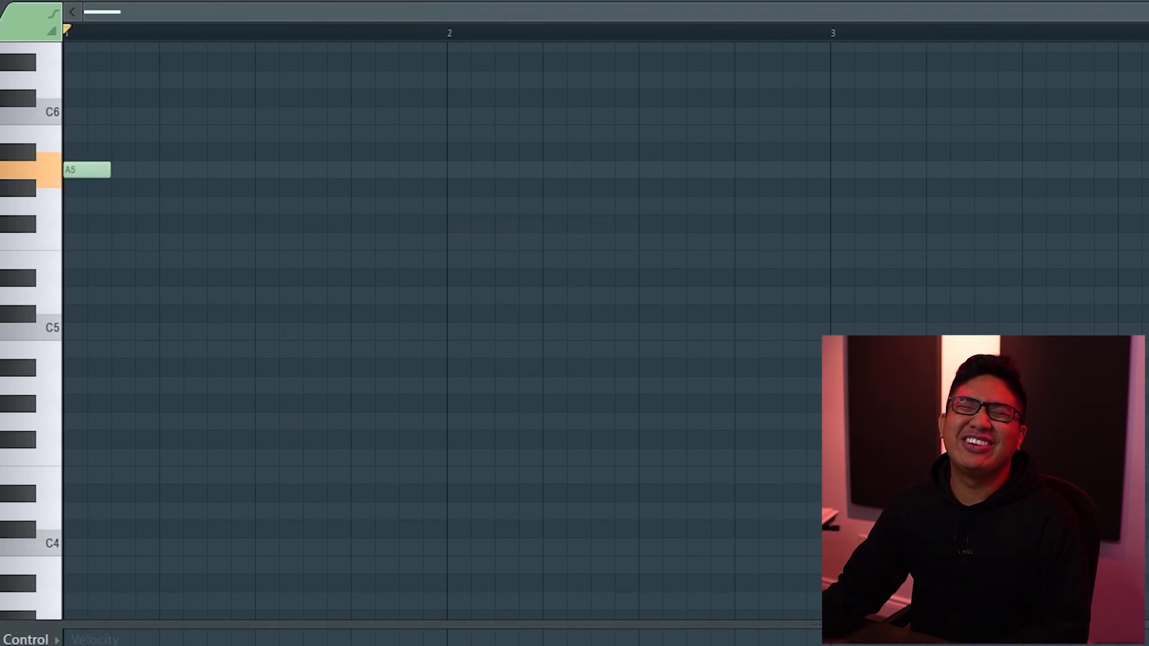
Lengthen the G#5 note and delete the lower G#4, A#4 and D#4 notes
drag(174, 322, 288, 334)
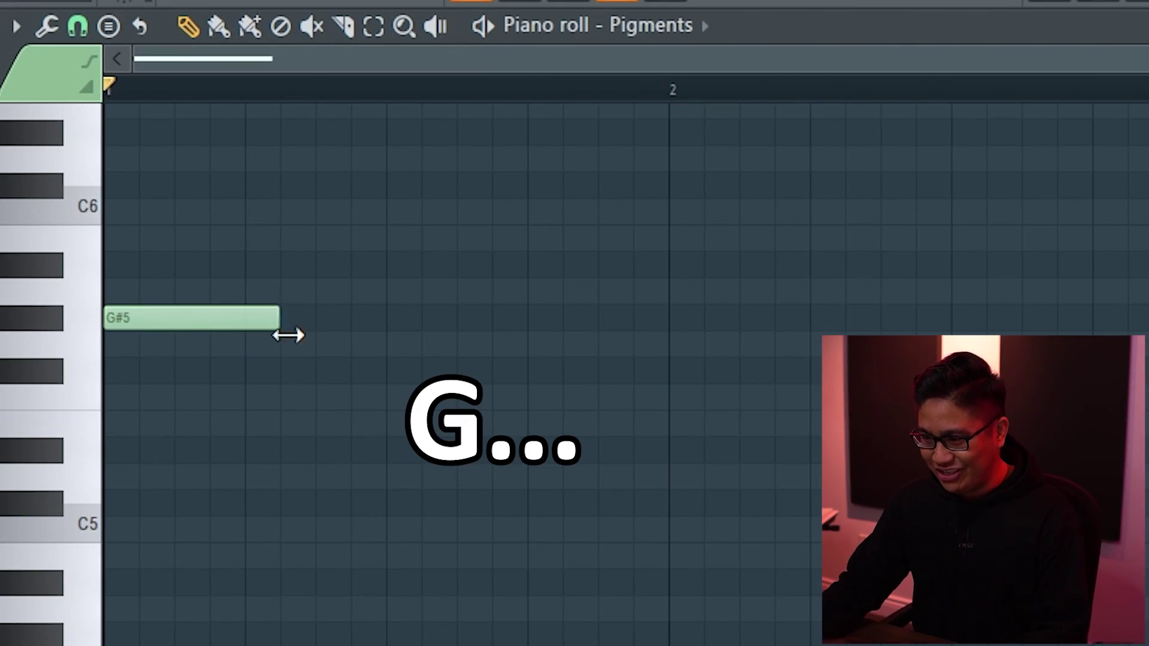
drag(665, 336, 643, 351)
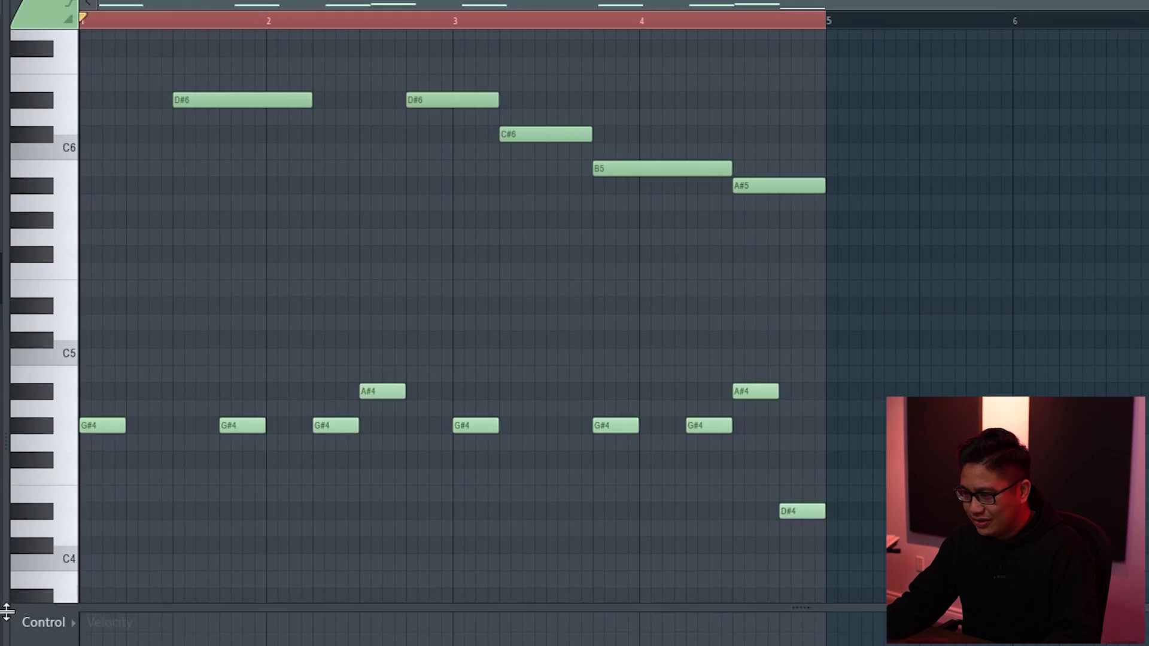
drag(84, 374, 850, 527)
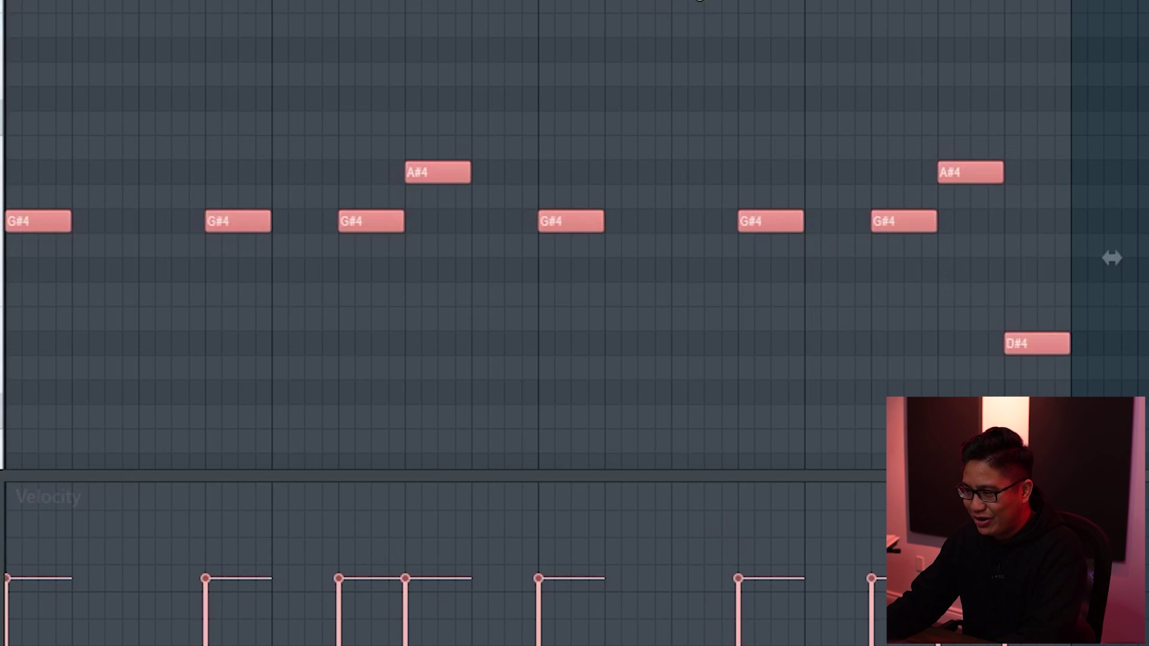
key(Delete)
Load a Keys preset on Pigments #2, then consolidate the Pattern 2 clip to audio
click(990, 5)
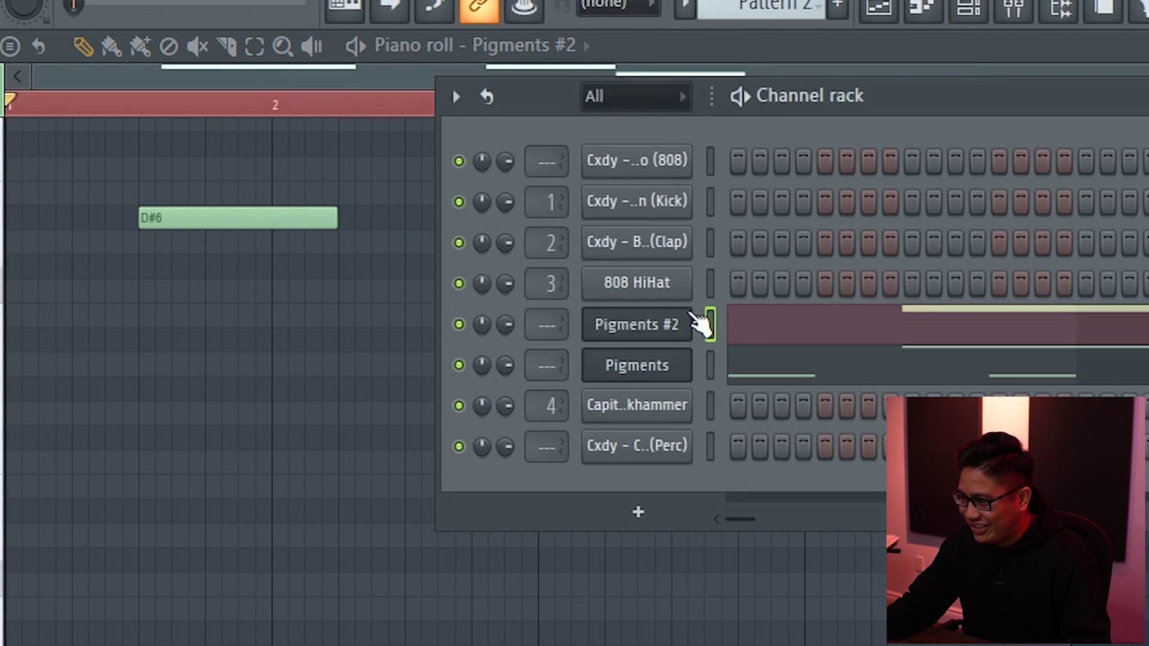
click(667, 323)
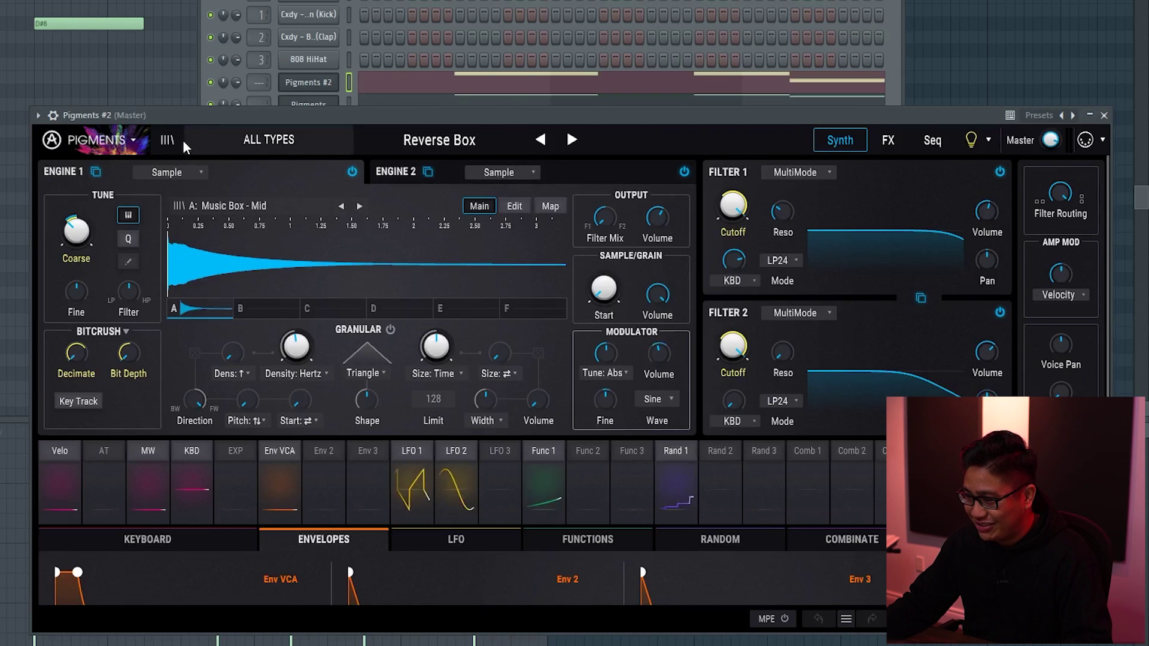
click(173, 139)
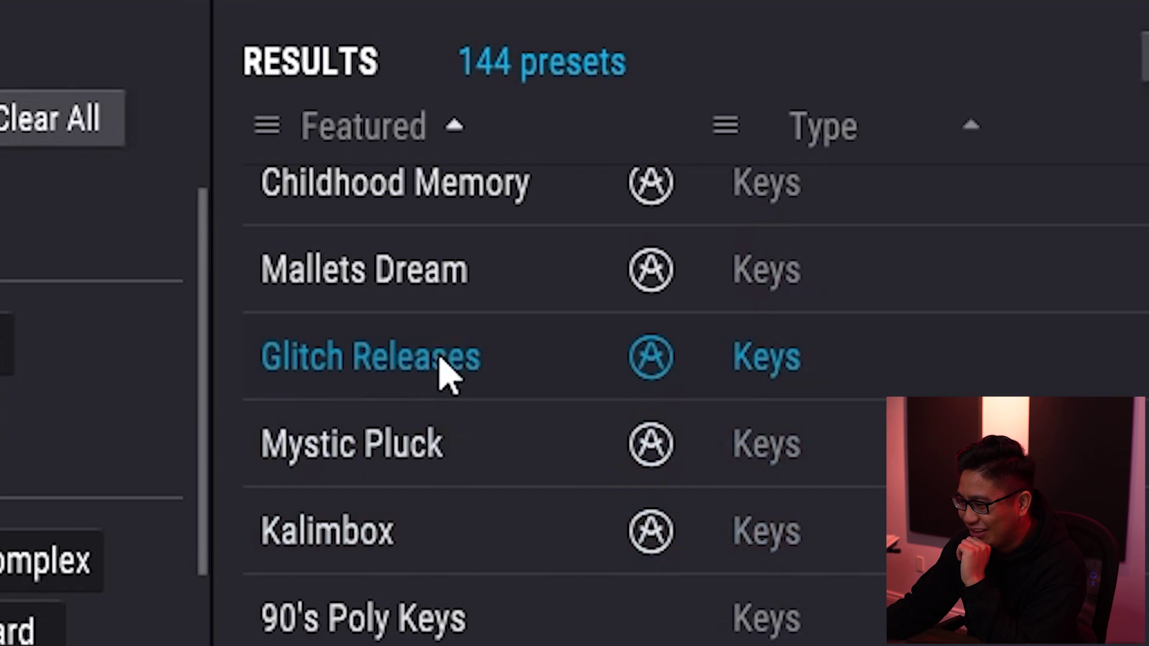
click(428, 306)
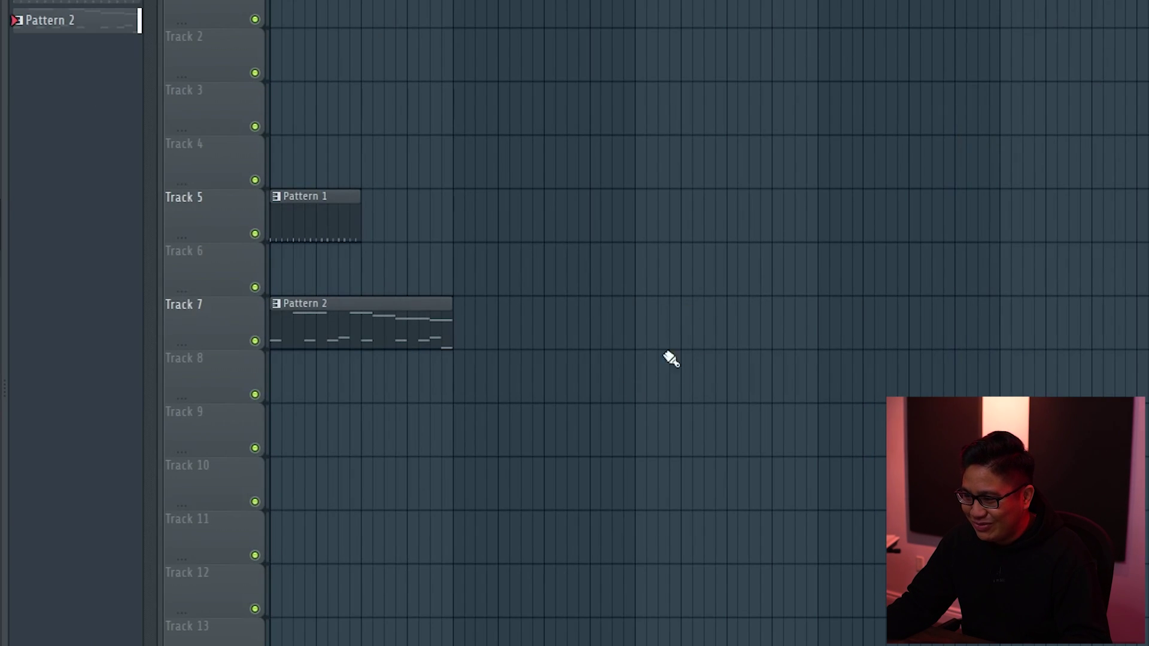
drag(440, 289, 272, 395)
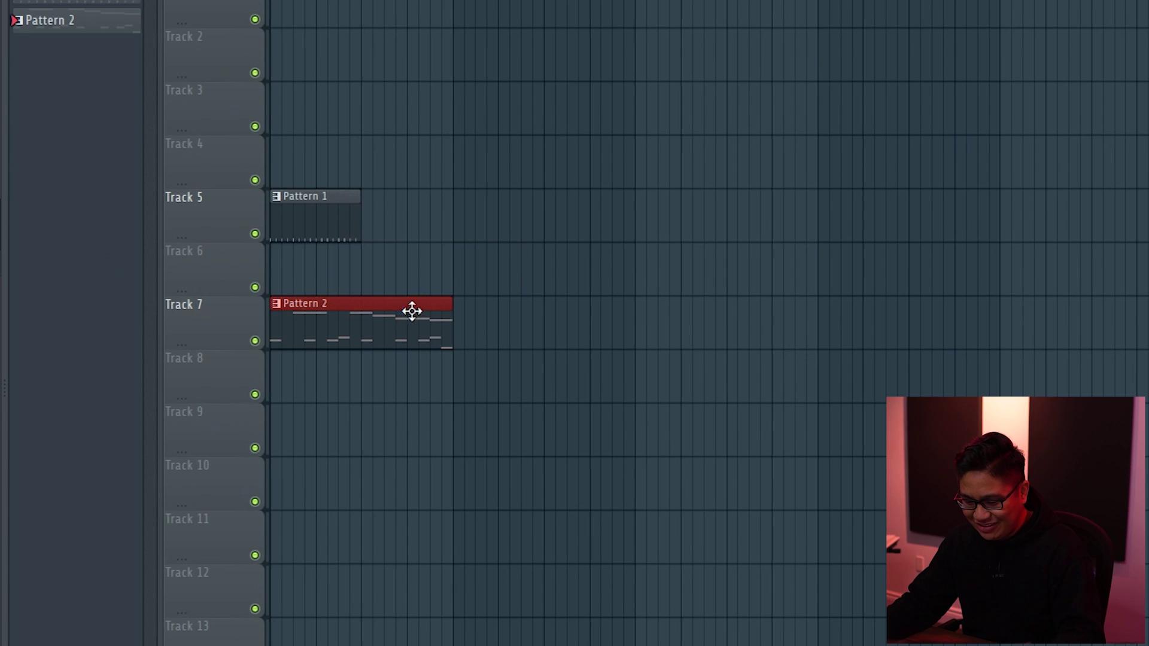
key(ctrl+alt+c)
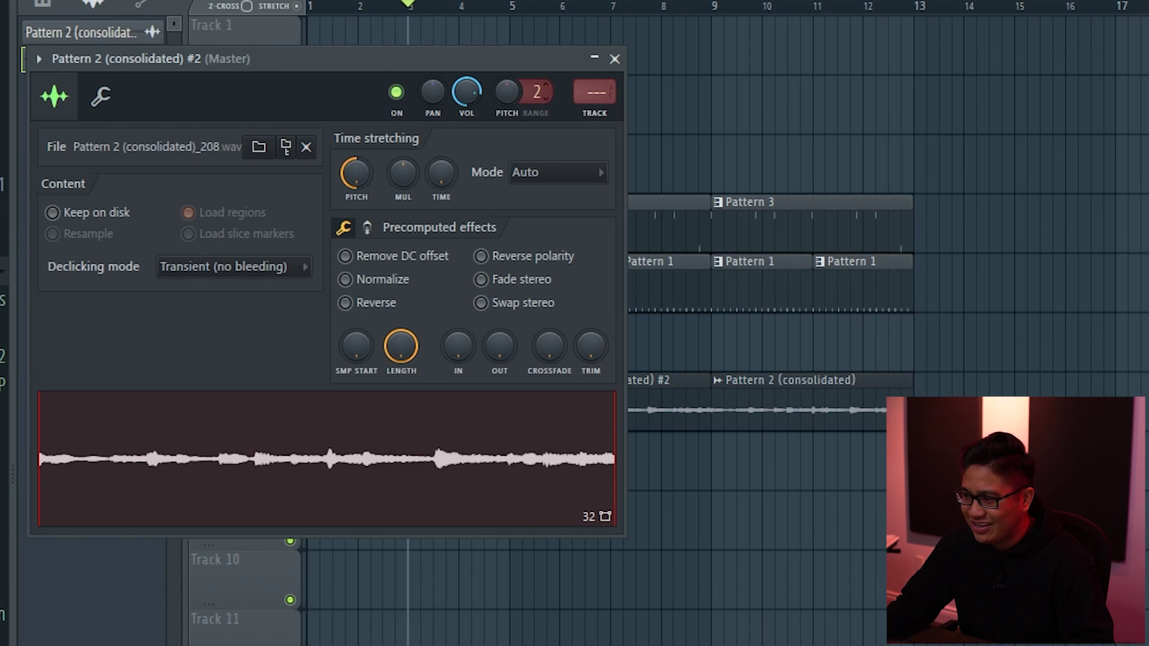
Set the consolidated clip to Stretch mode, give Perc its own mixer insert, and lower its fader
click(541, 174)
click(530, 231)
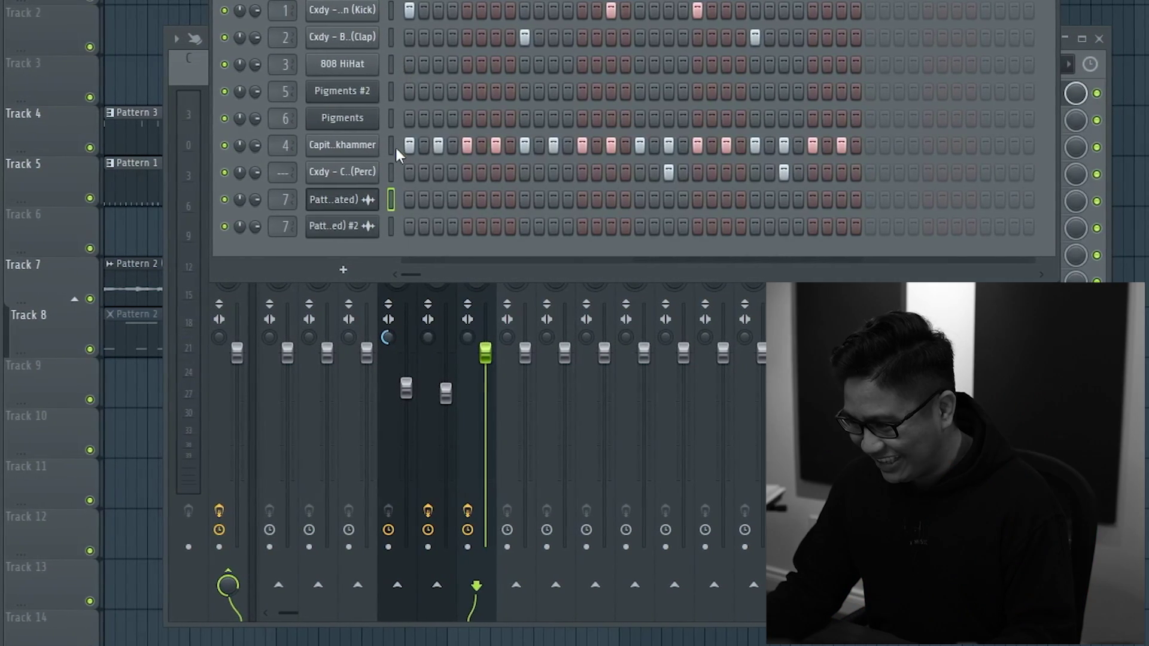
click(392, 170)
key(ctrl+l)
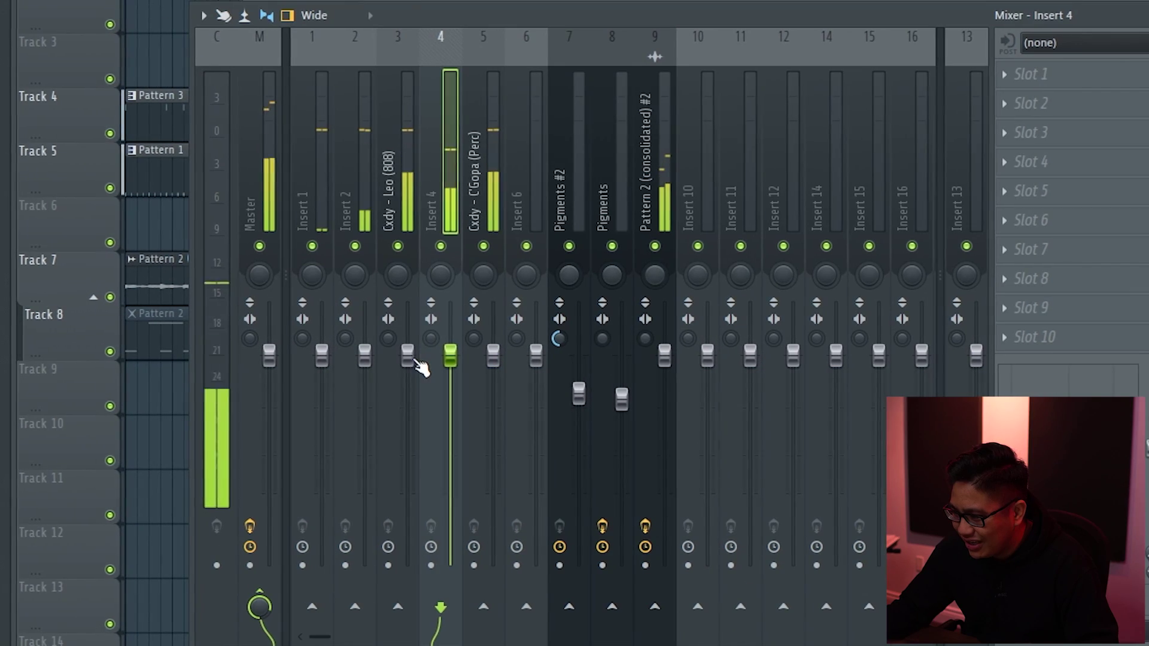
click(410, 368)
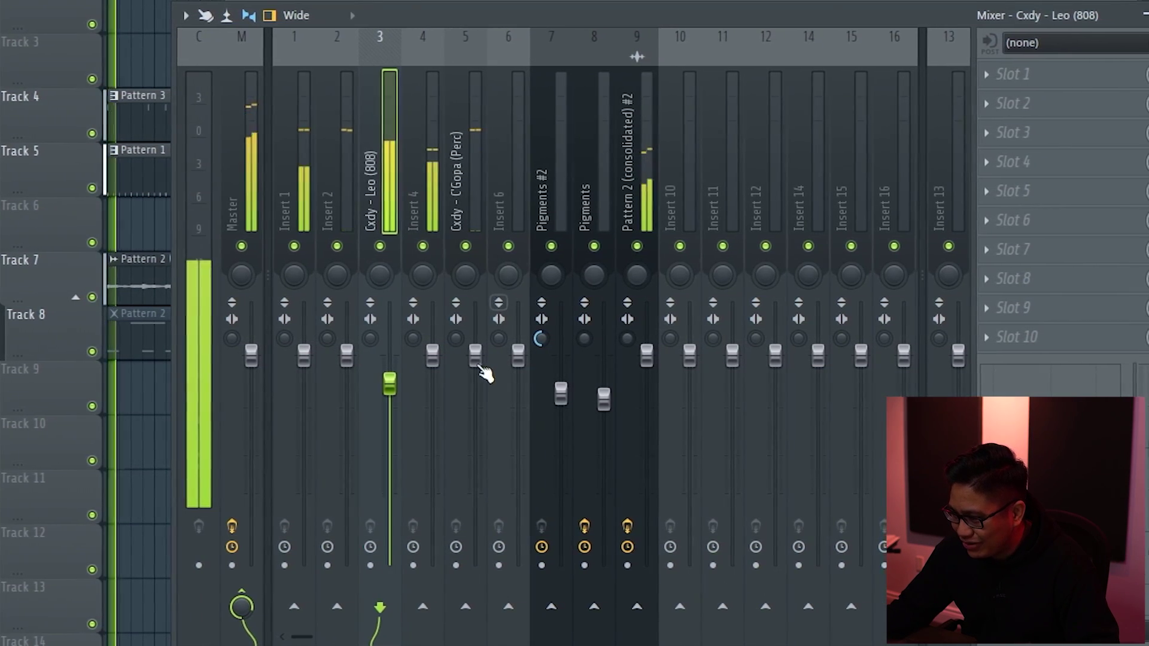
drag(479, 365, 475, 441)
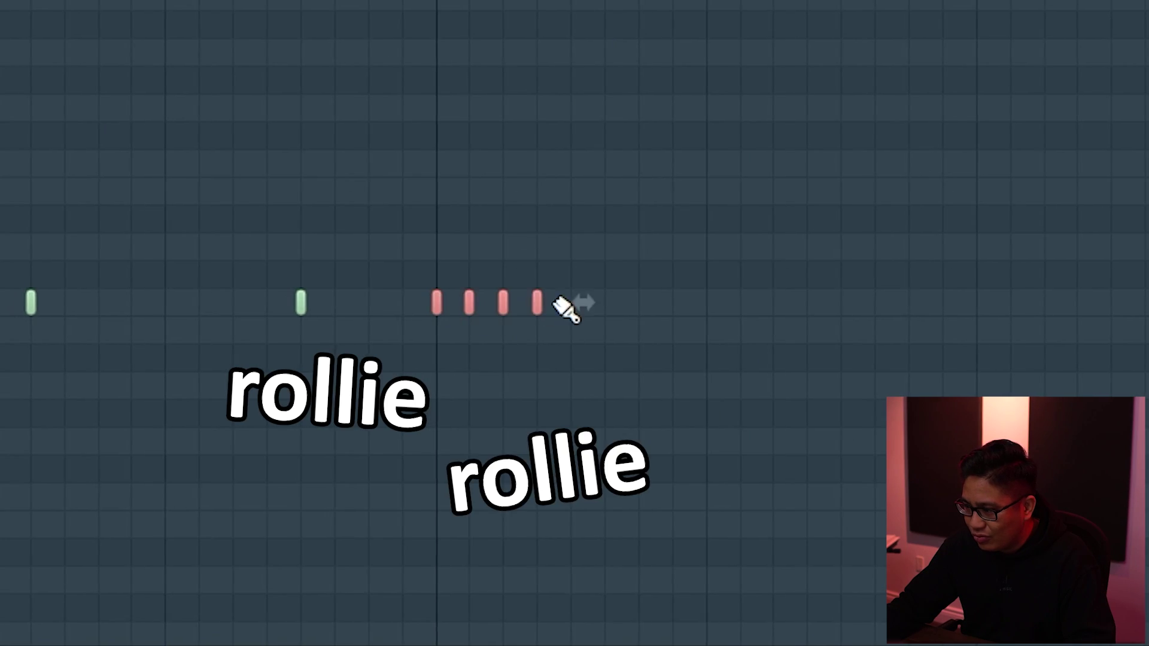
Paint four short notes stepping downward in the piano roll as a descending run
click(572, 302)
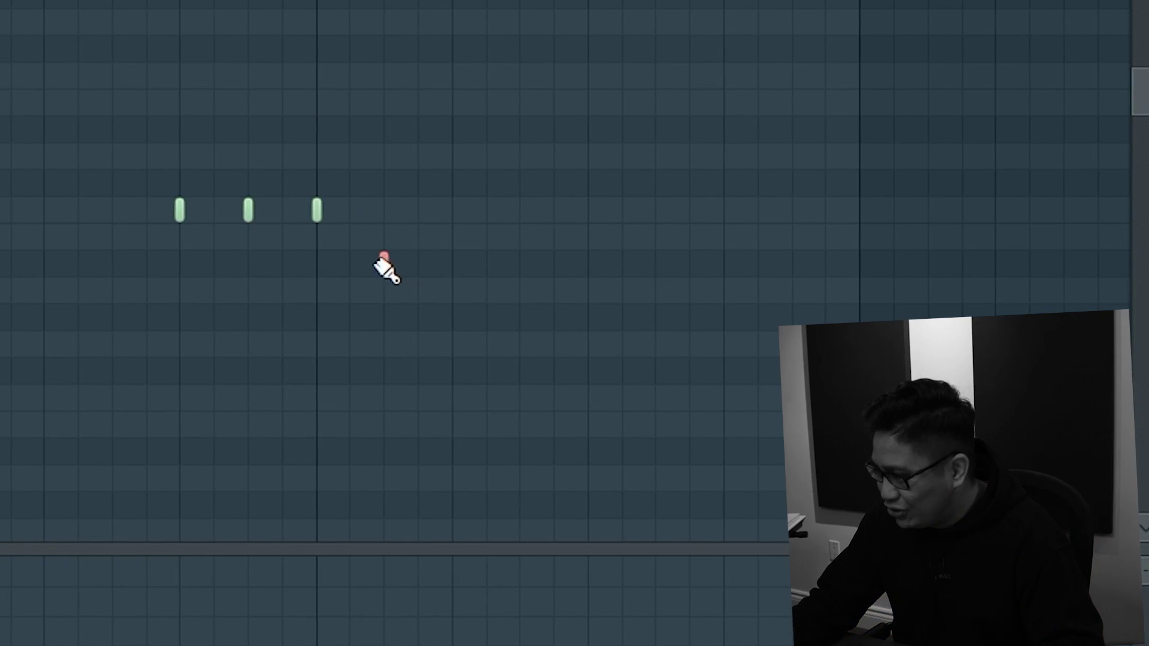
click(392, 264)
click(458, 343)
click(528, 396)
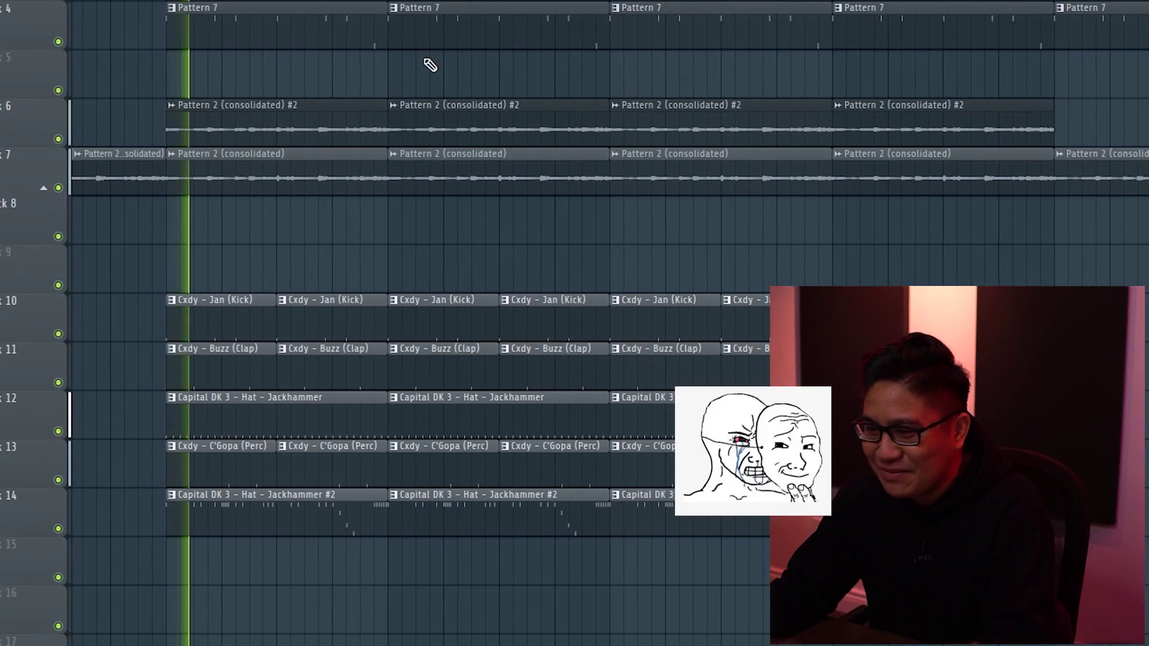
Restart playback of the arrangement with the Channel Rack and Mixer showing
key(space)
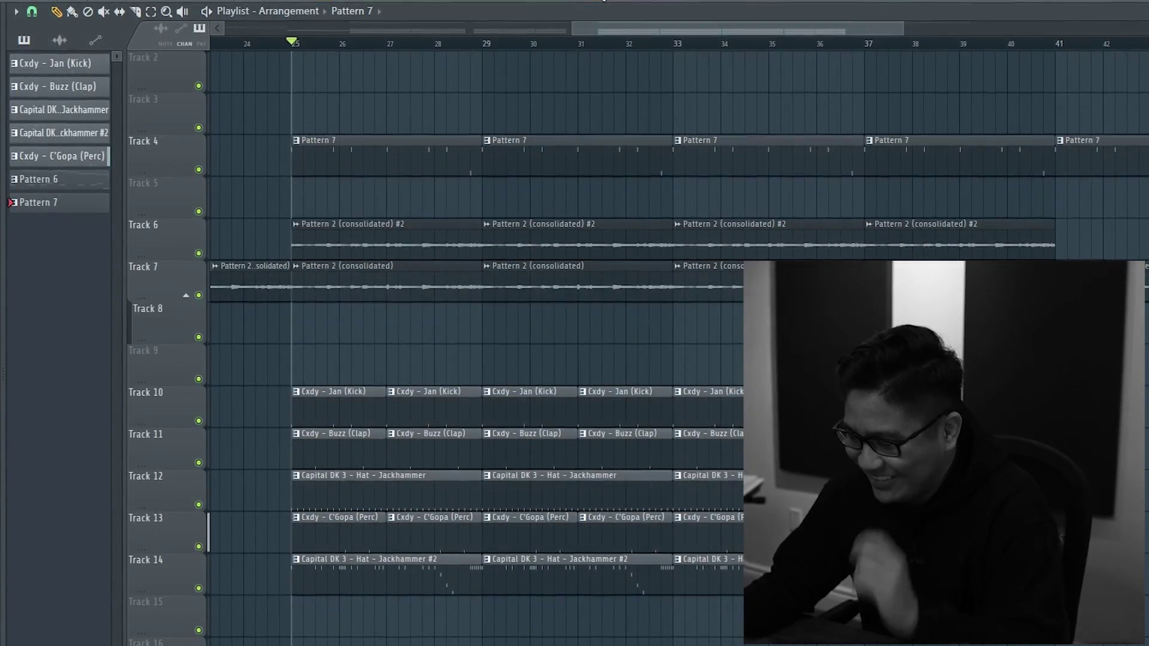
key(space)
key(F6)
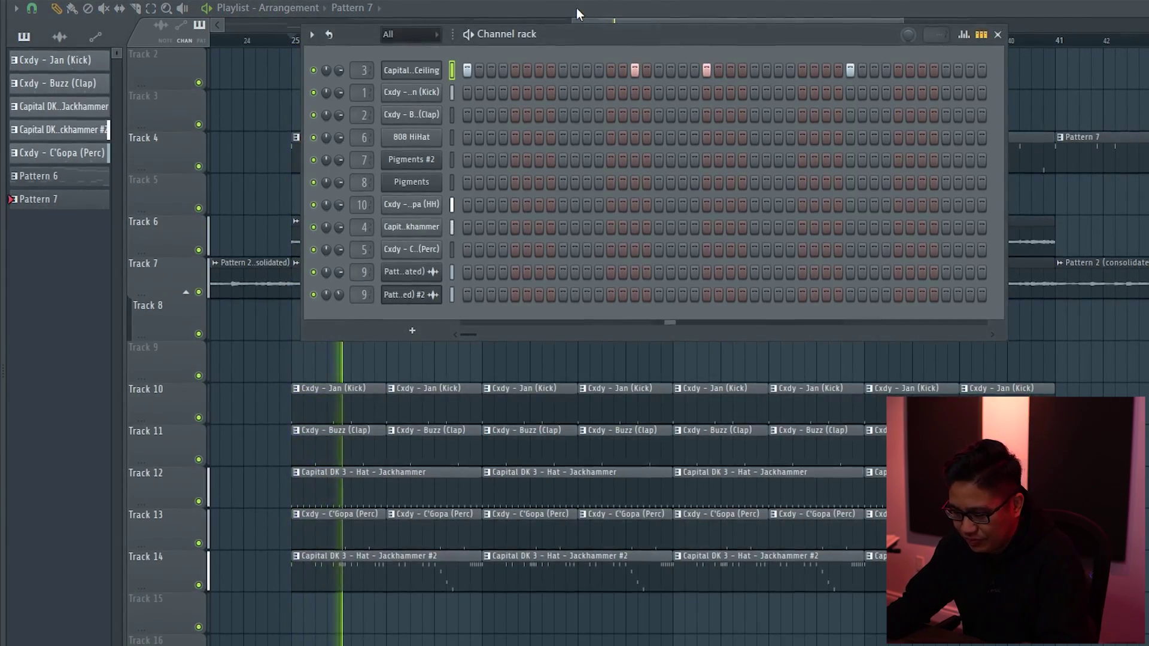
key(F9)
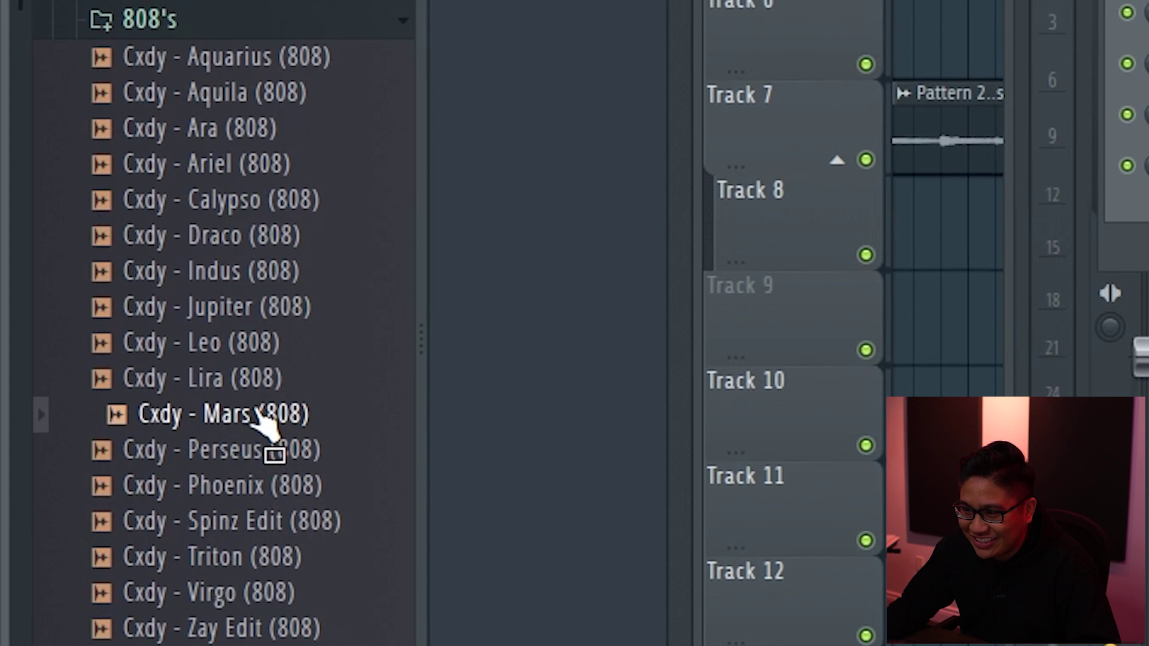
Audition the Perseus and Mars 808 samples in the Browser, then start a WAV export
key(Up)
key(Up)
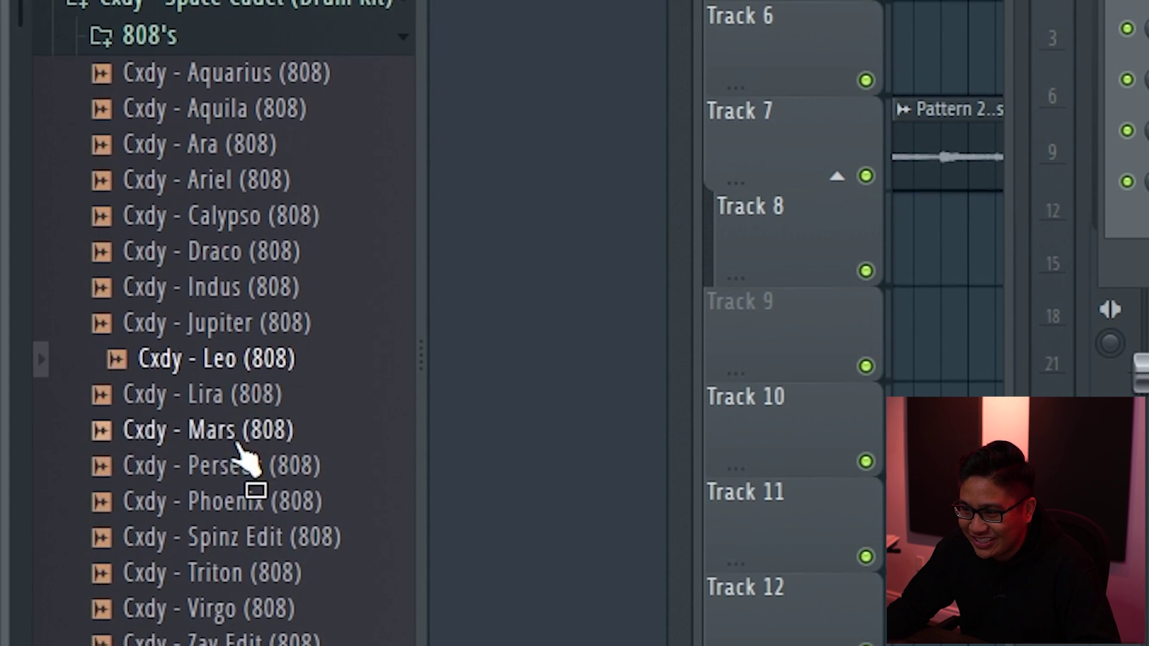
click(245, 465)
key(Up)
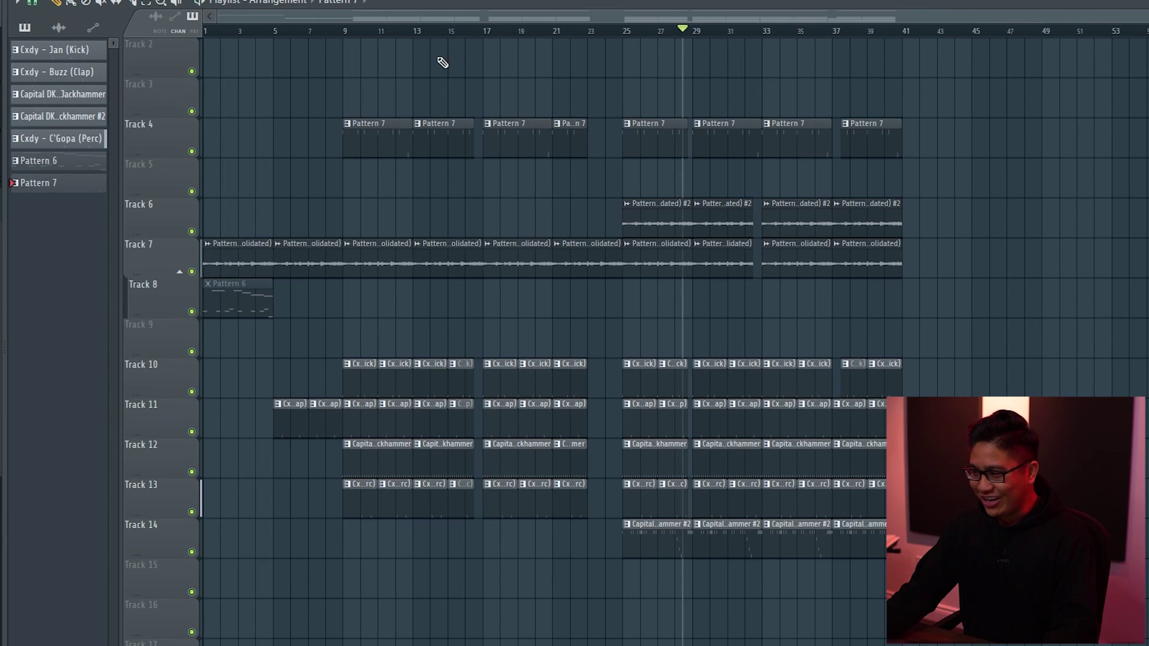
key(ctrl+r)
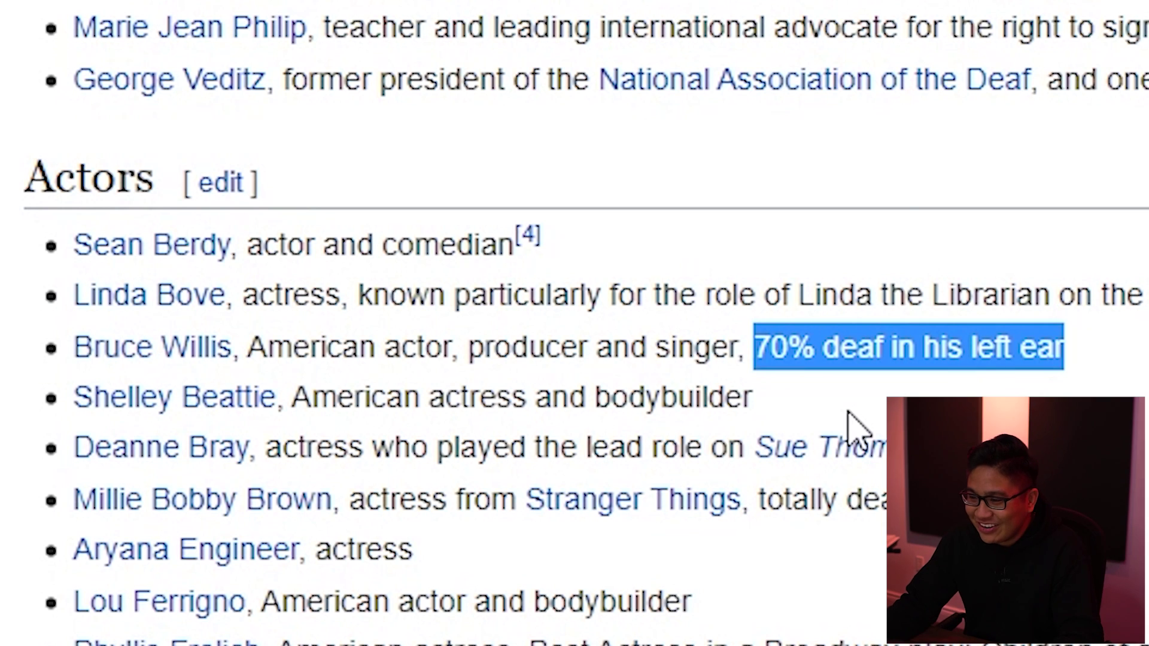
Scroll the Wikipedia deaf actors list, select a line, and name the export 'Die Hard'
scroll(854, 431, down, 3)
drag(1110, 308, 69, 308)
click(69, 308)
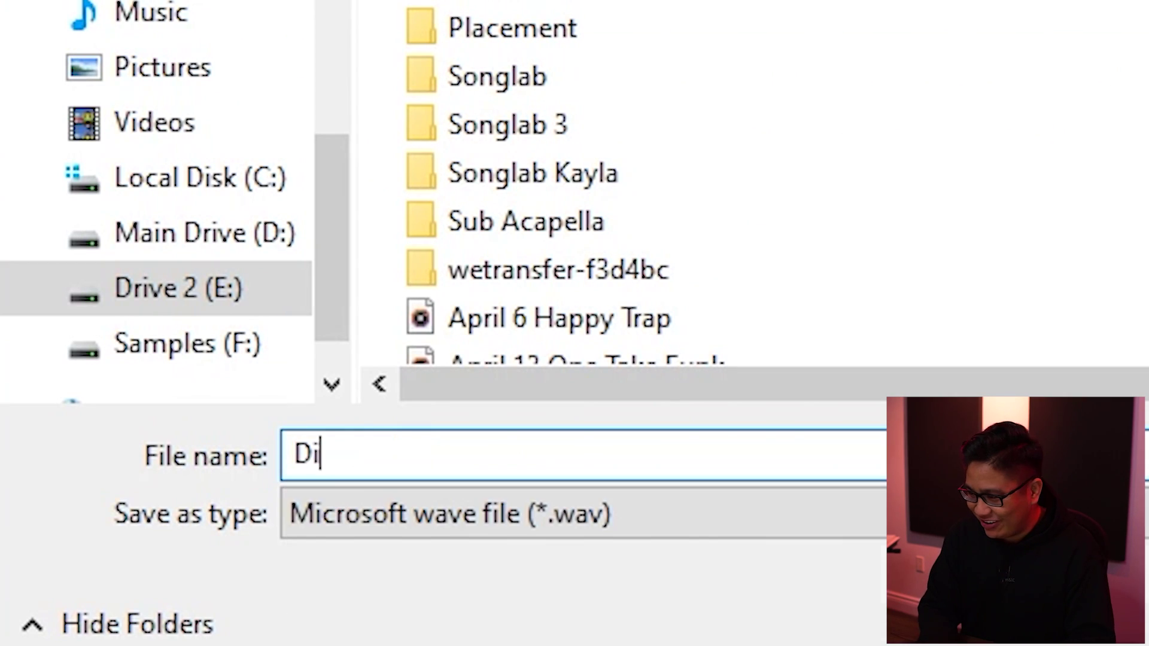
text(e Hard)
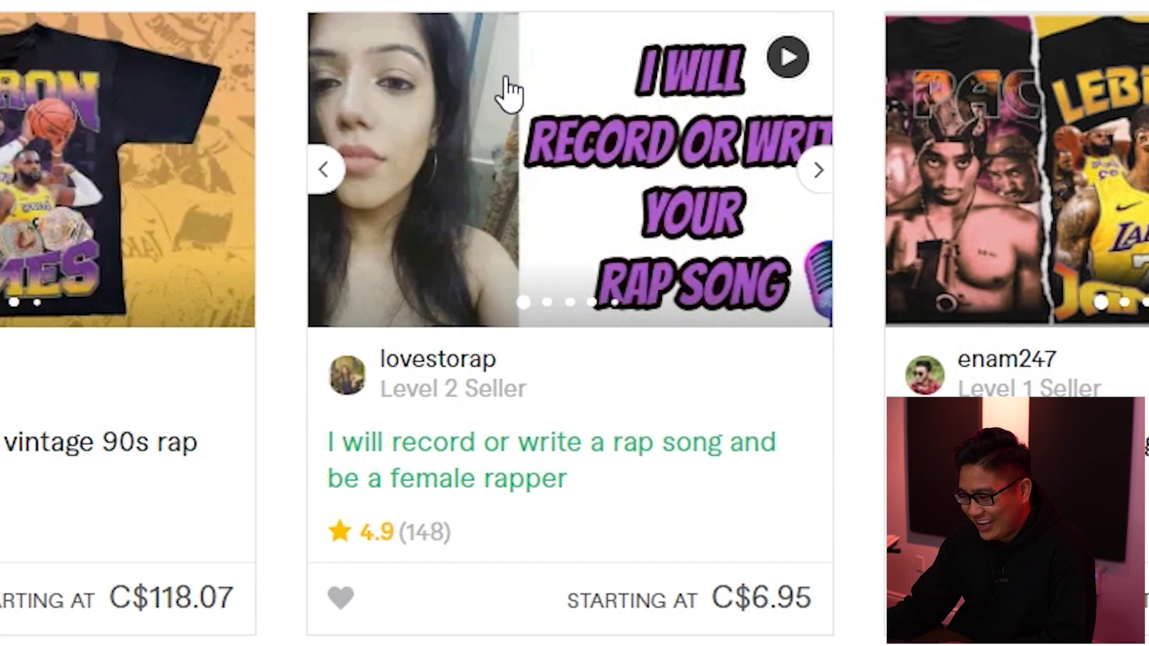
Open a rap gig's link options, close the 'Be your rapper' gig tab, and scroll down
right_click(506, 79)
key(Escape)
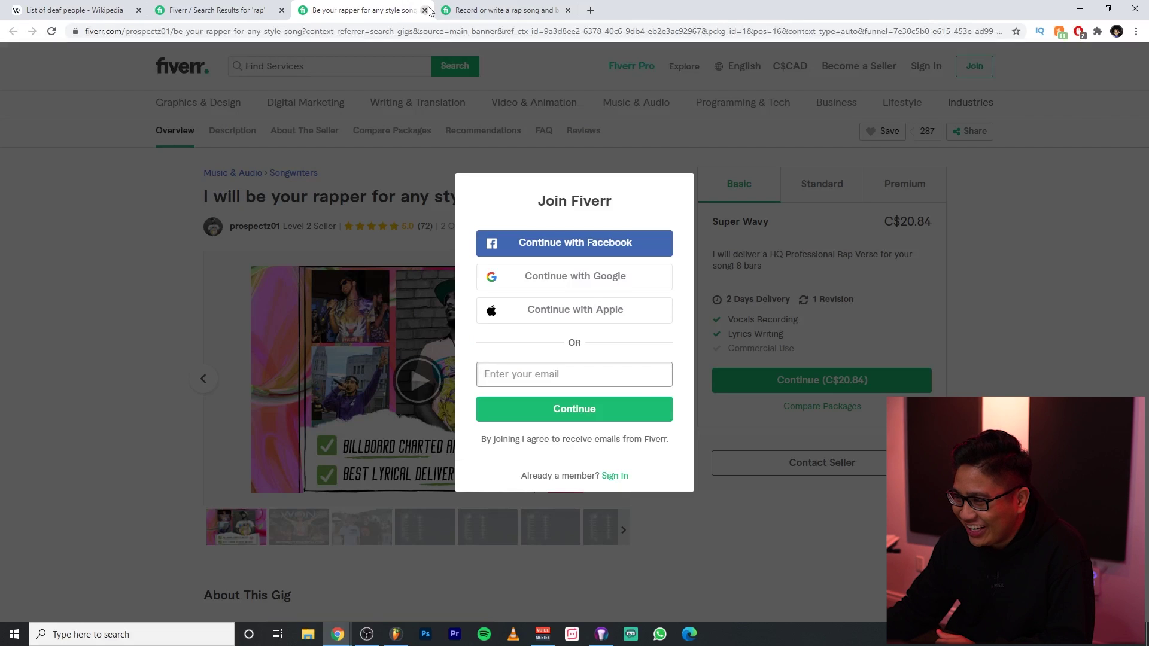
click(424, 10)
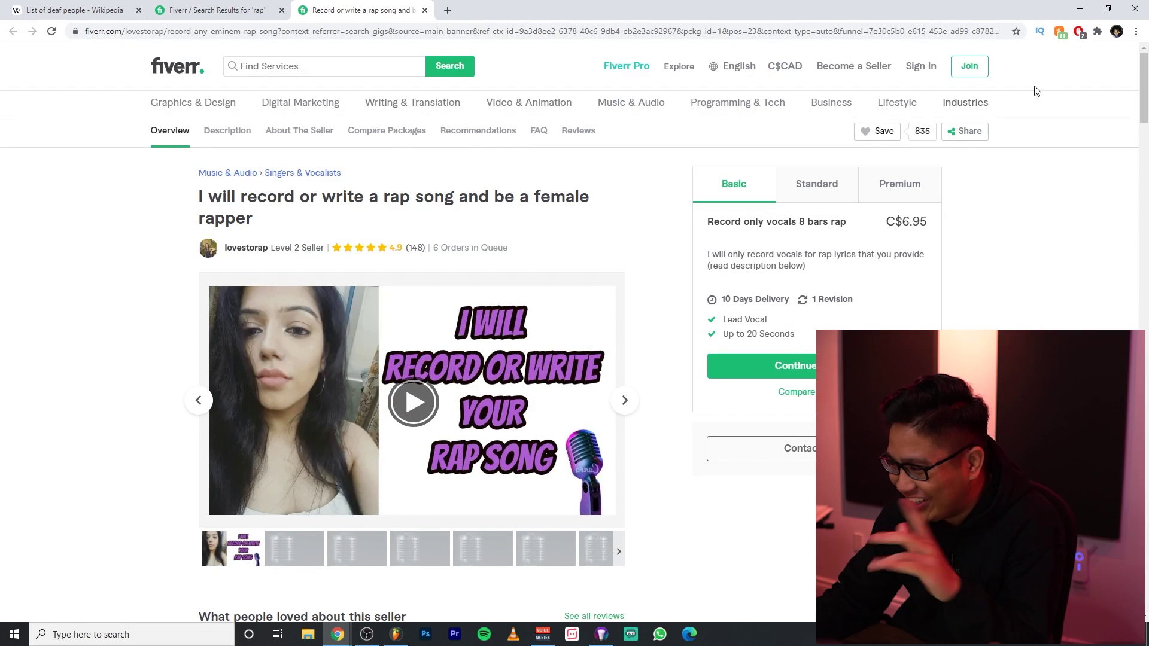
scroll(944, 271, down, 2)
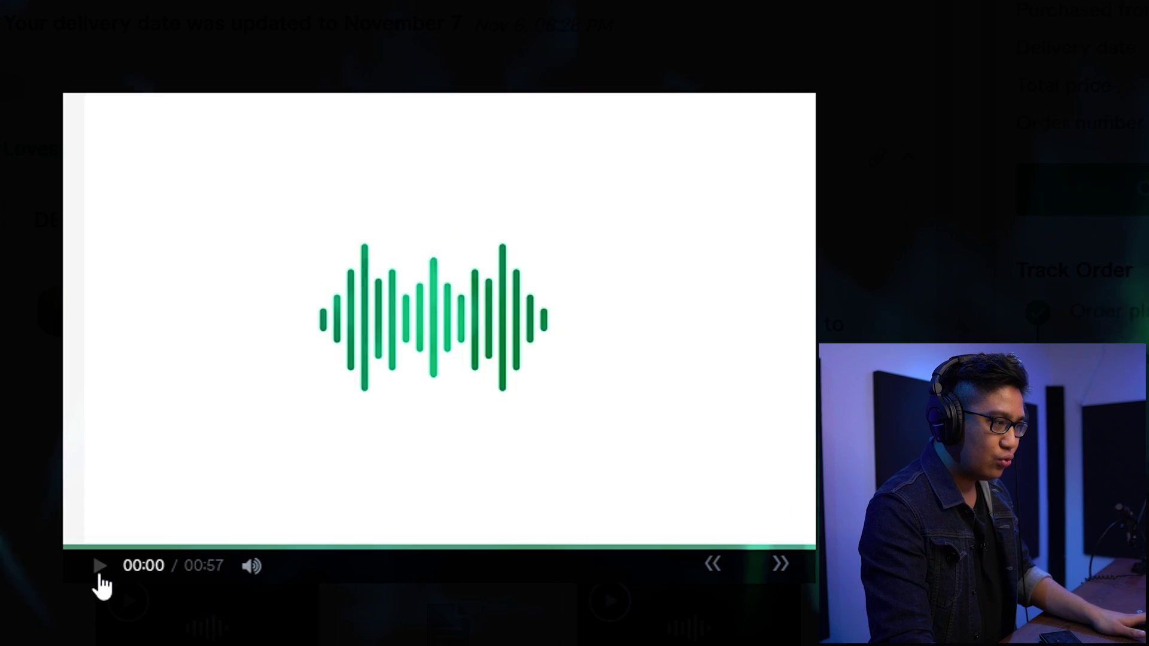
Play the delivered 00:57 rap recording in the order's audio player
click(99, 569)
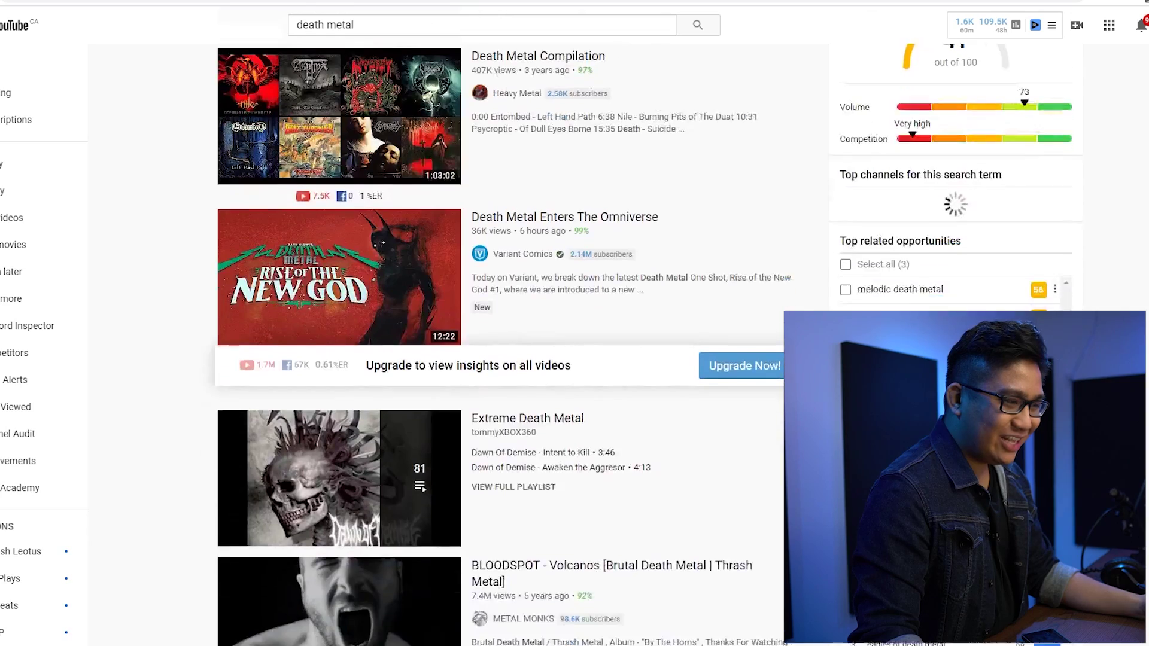
Scroll down through the YouTube death metal search results
scroll(650, 347, down, 5)
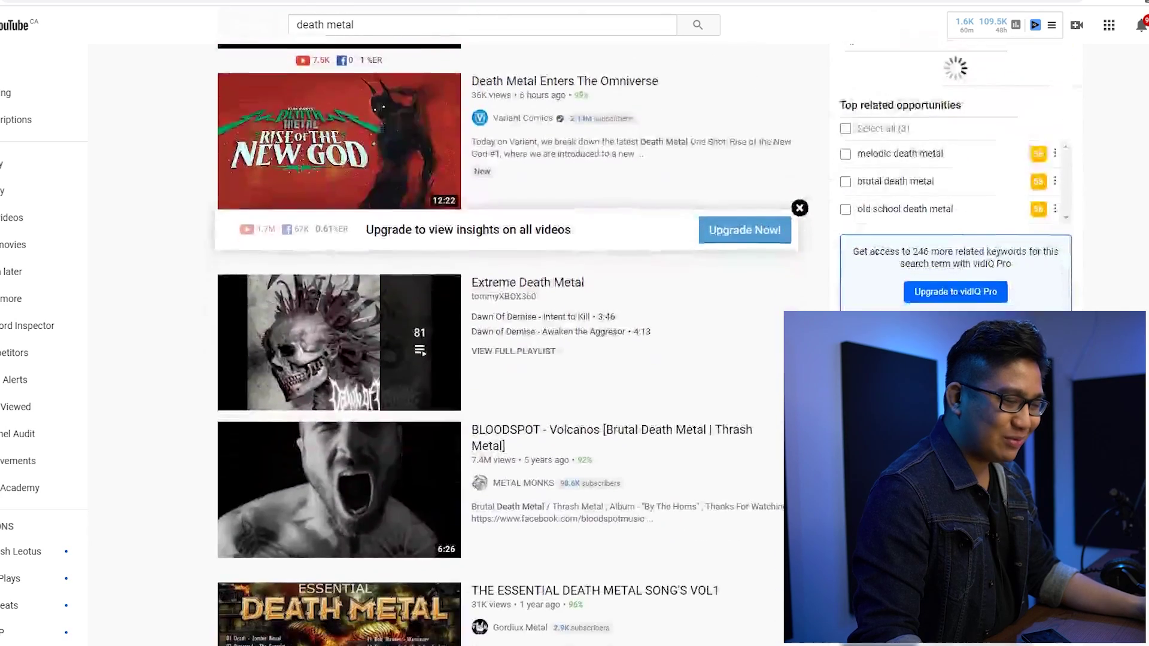
scroll(650, 347, down, 2)
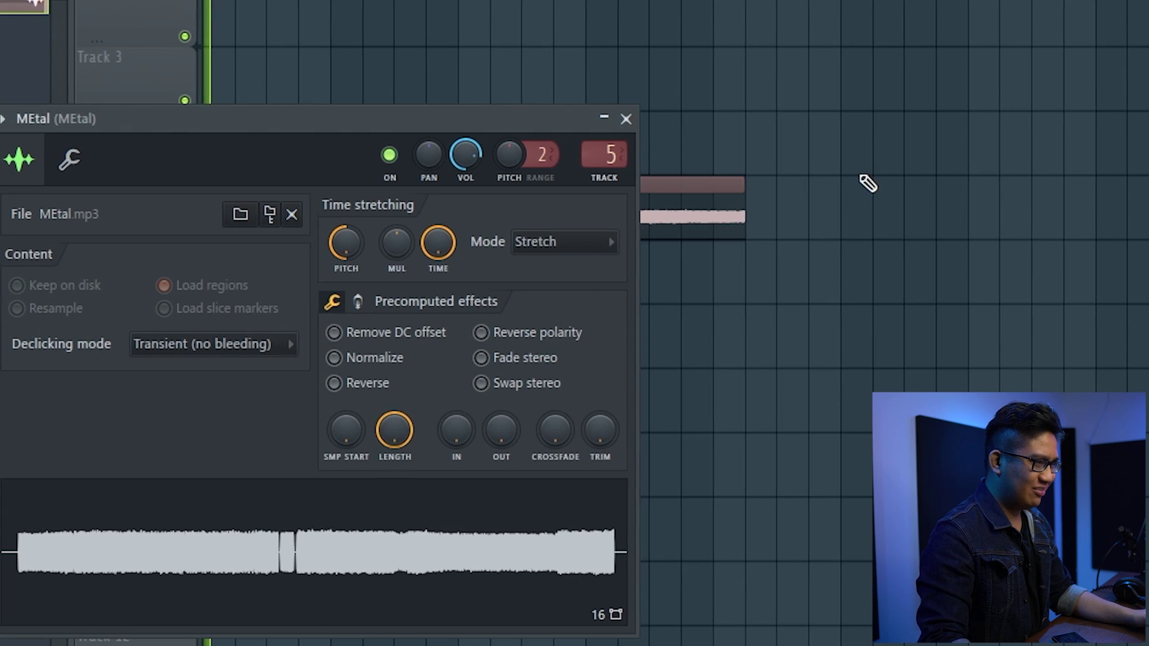
Add a kick step to the pattern and shift an insert EQ band up to about 446 Hz
key(F9)
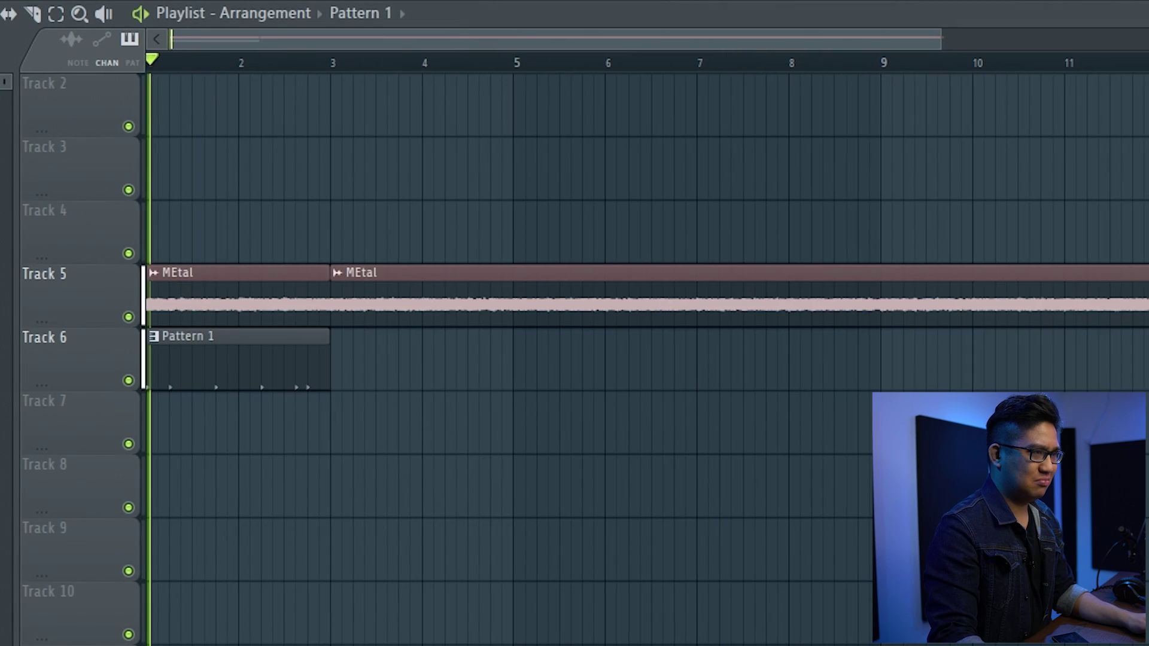
key(F6)
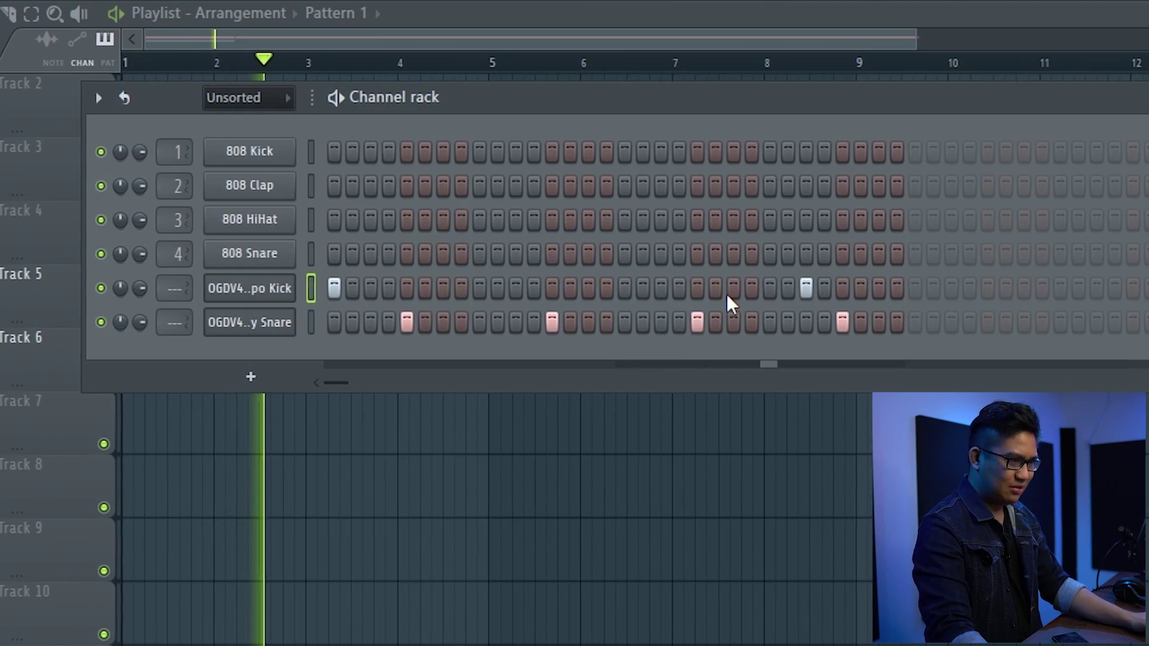
click(731, 292)
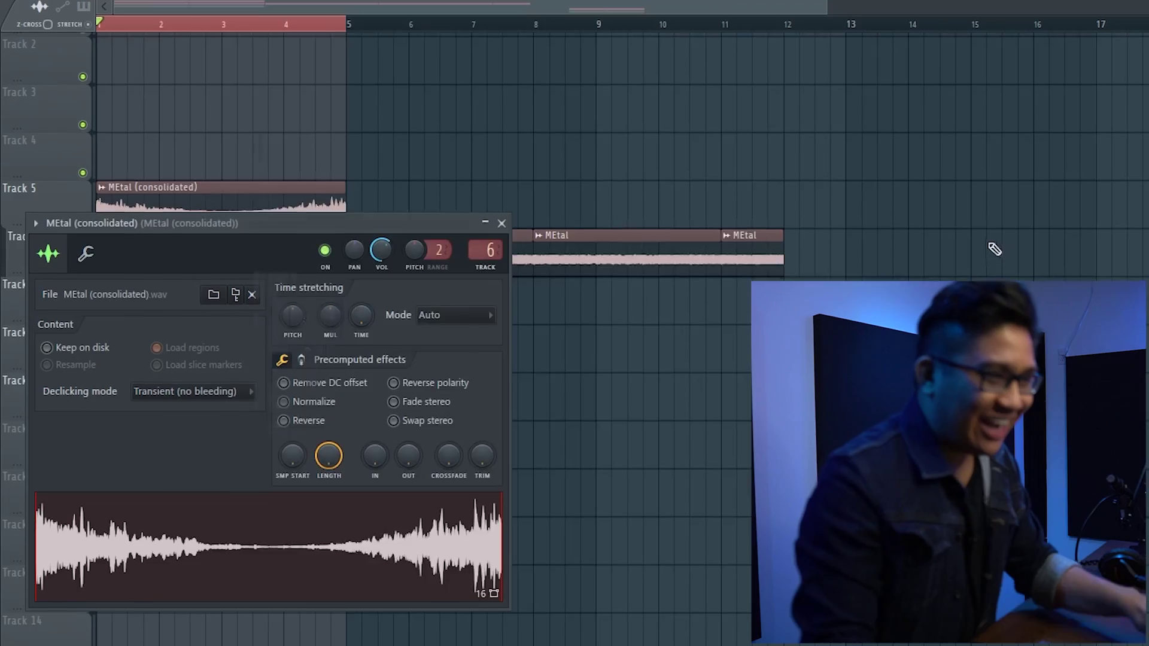
key(F9)
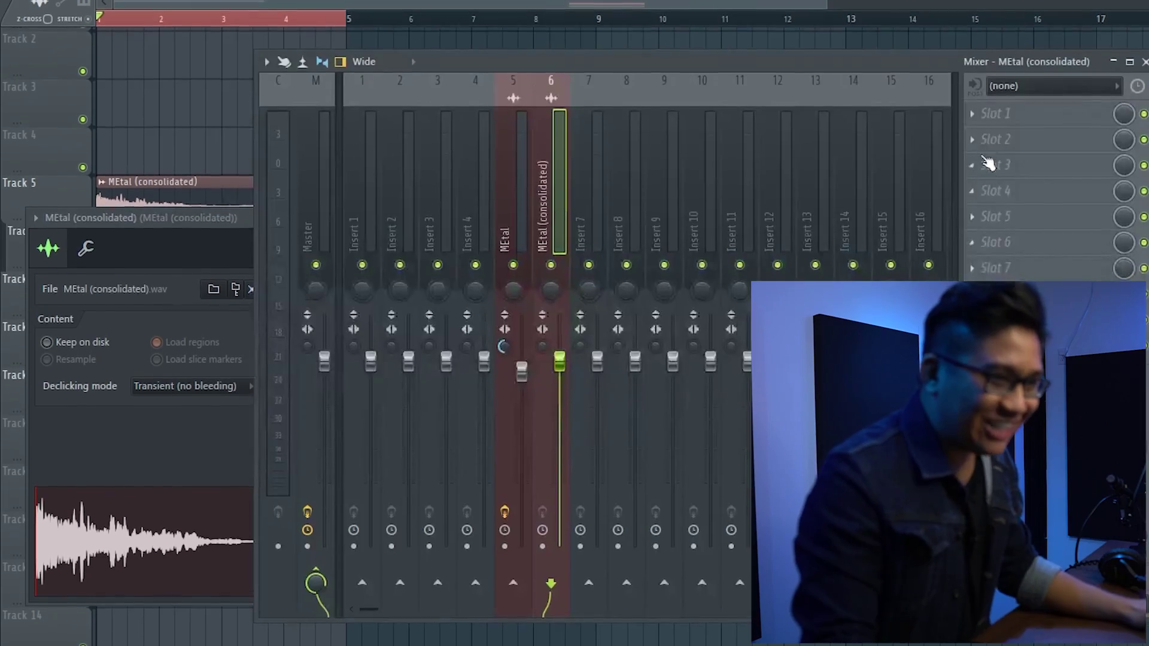
click(993, 145)
mouse_move(995, 167)
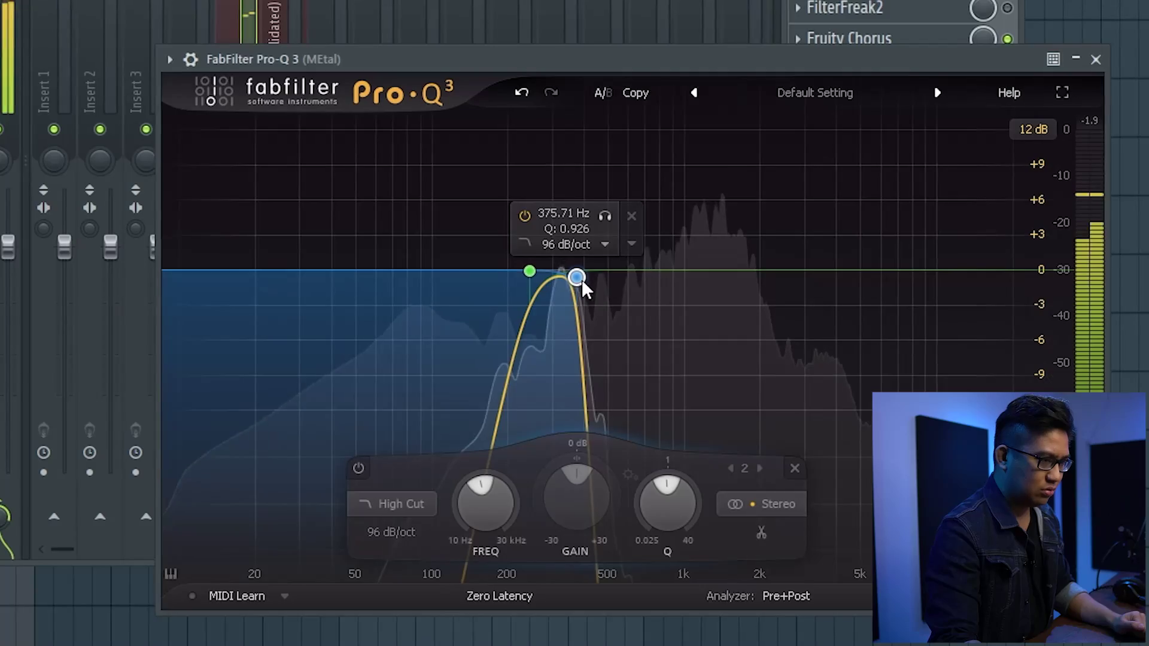
mouse_move(582, 279)
mouse_down()
mouse_move(607, 277)
mouse_move(583, 283)
mouse_up()
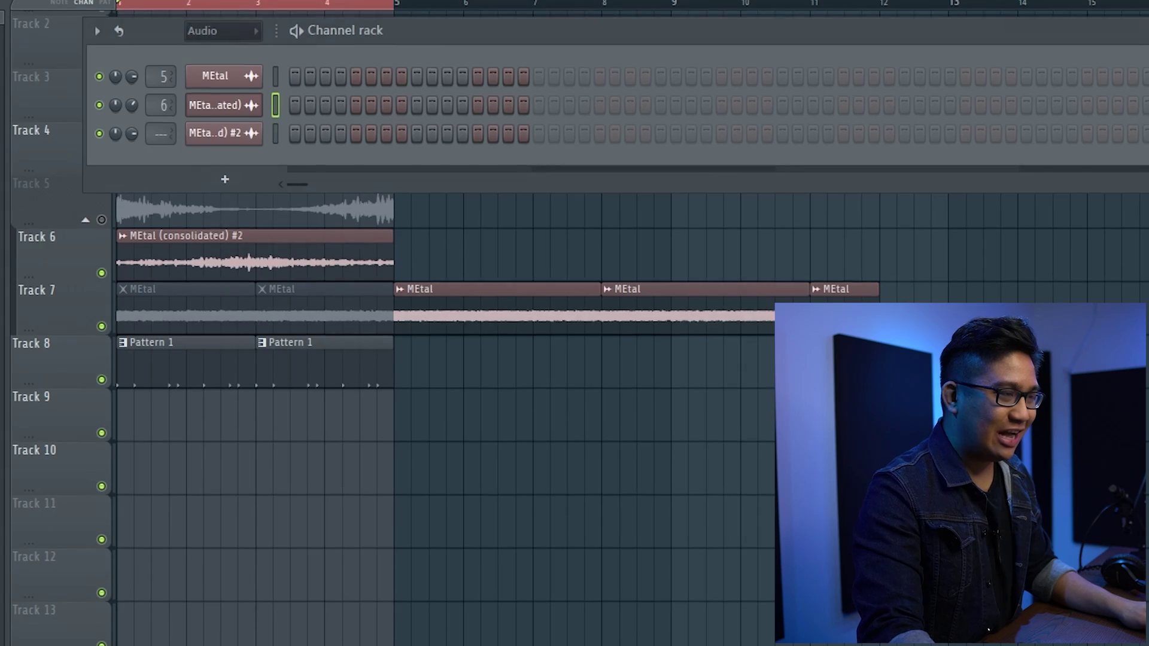
Show all channels in the rack, open Keyscape, then open the Jackhammer hat channel's settings
click(217, 29)
click(210, 41)
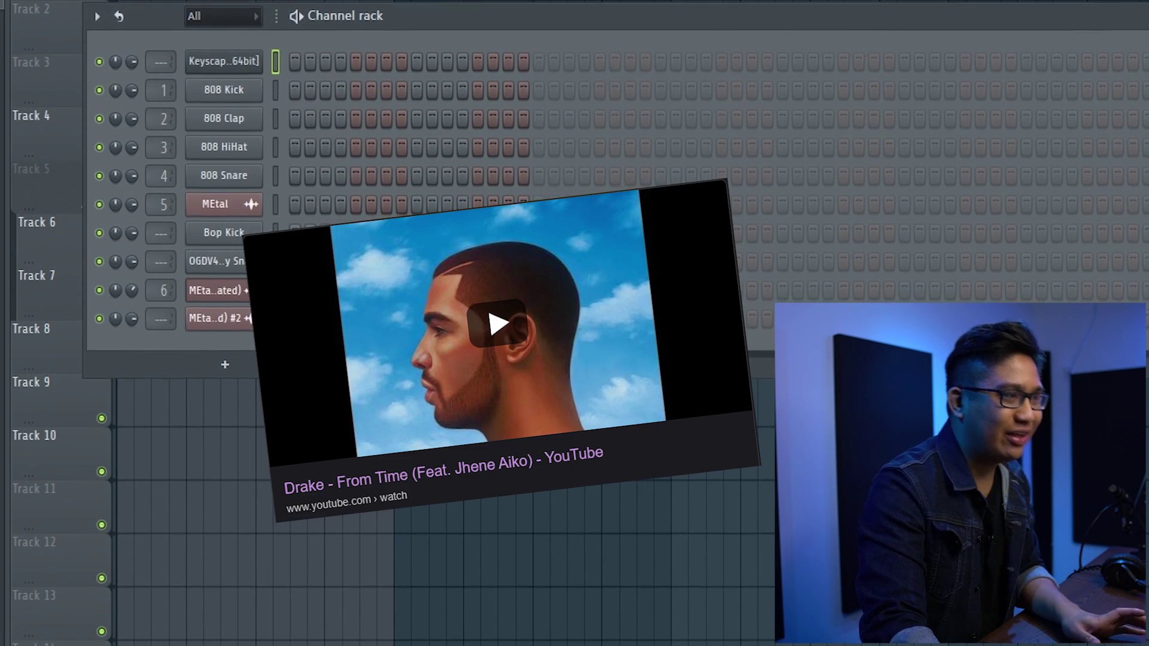
click(224, 65)
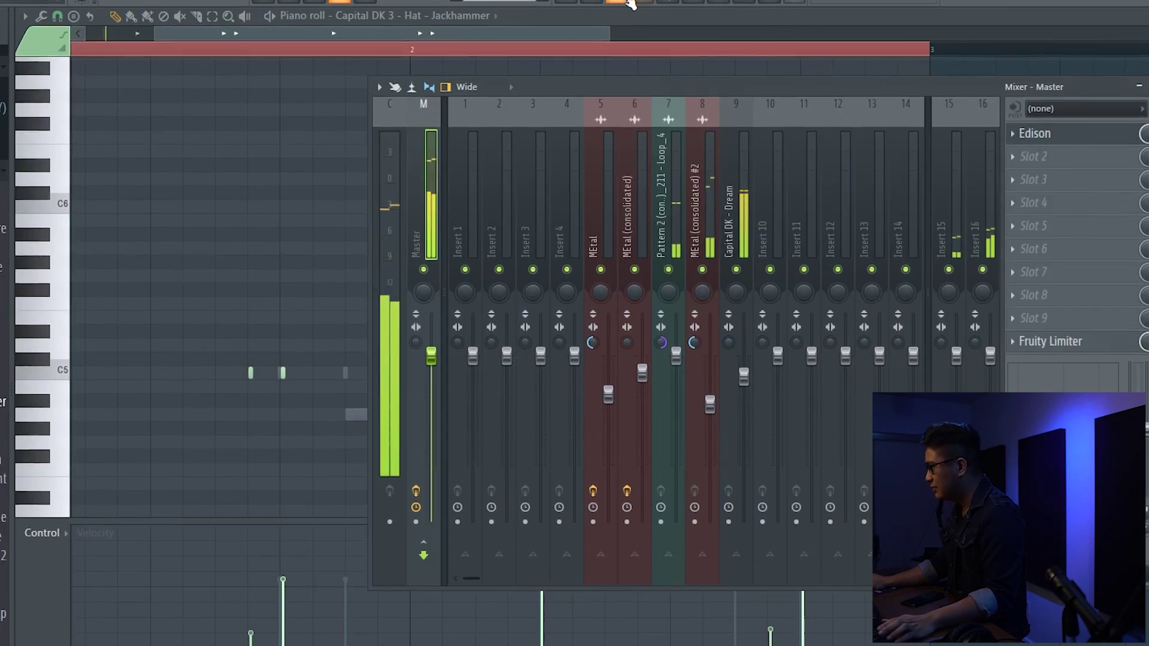
key(F6)
click(321, 339)
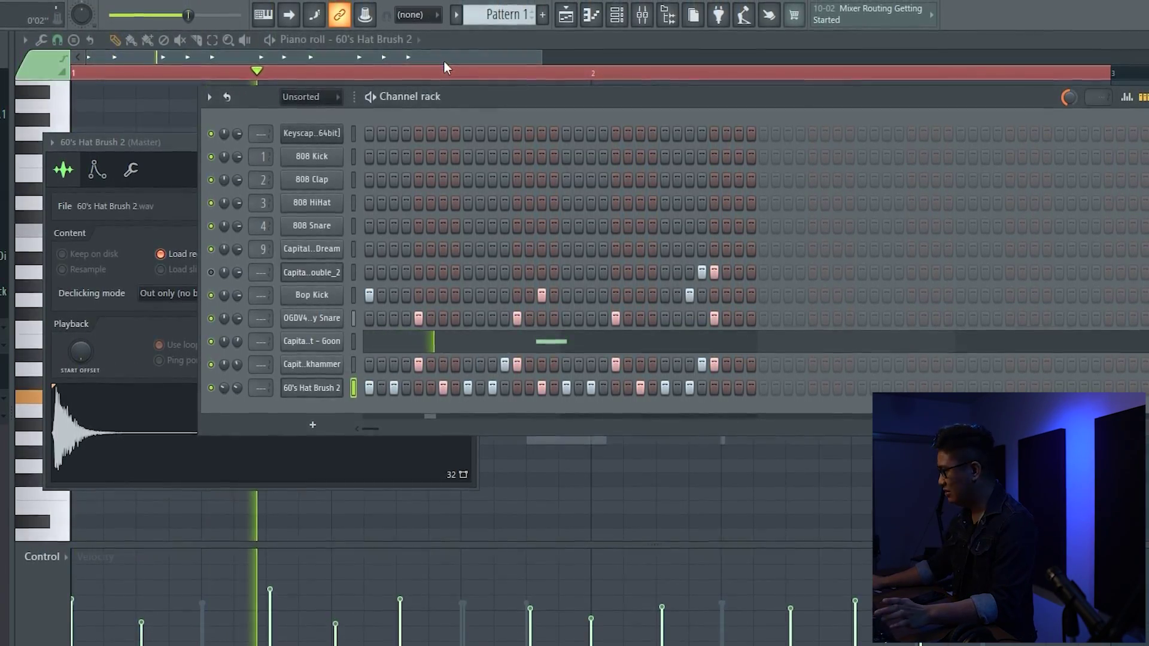
Close the Channel Rack and the 60's Hat Brush 2 sampler window
click(616, 19)
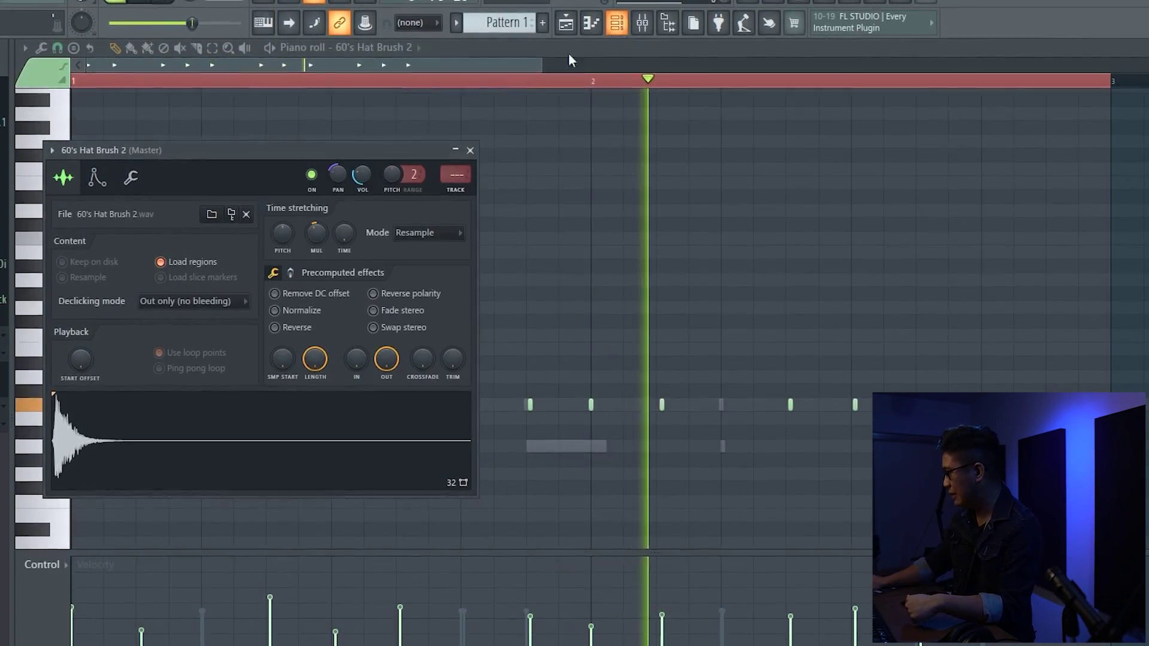
key(Escape)
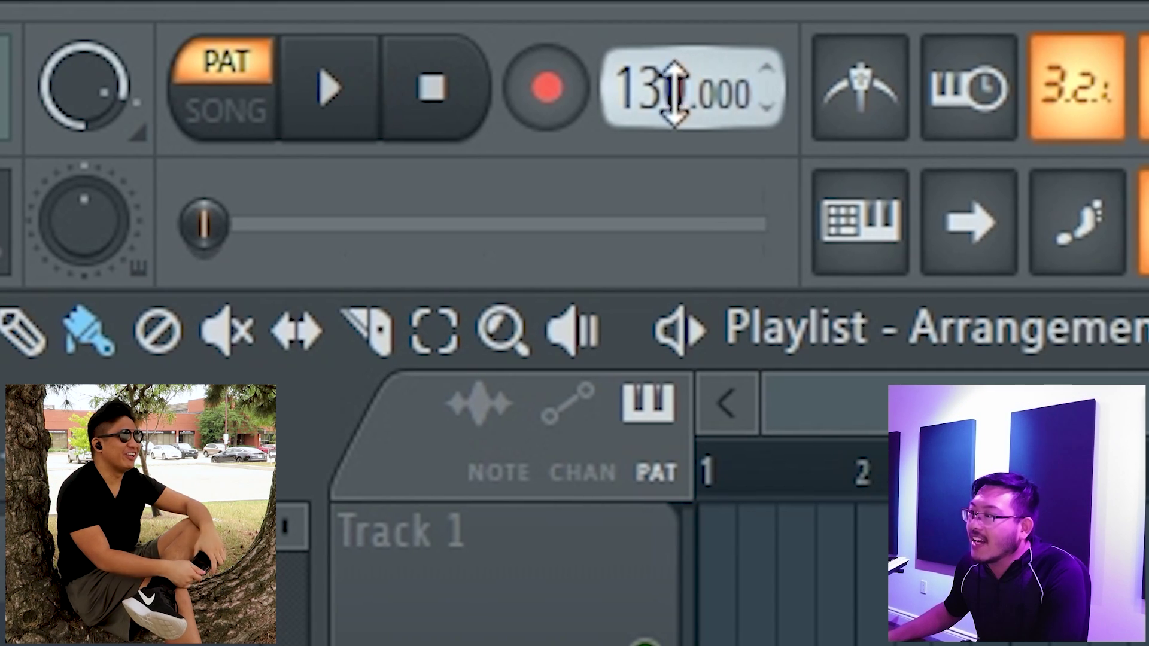
Lower the new project's tempo from 130 to 86 BPM
drag(308, 18, 308, 24)
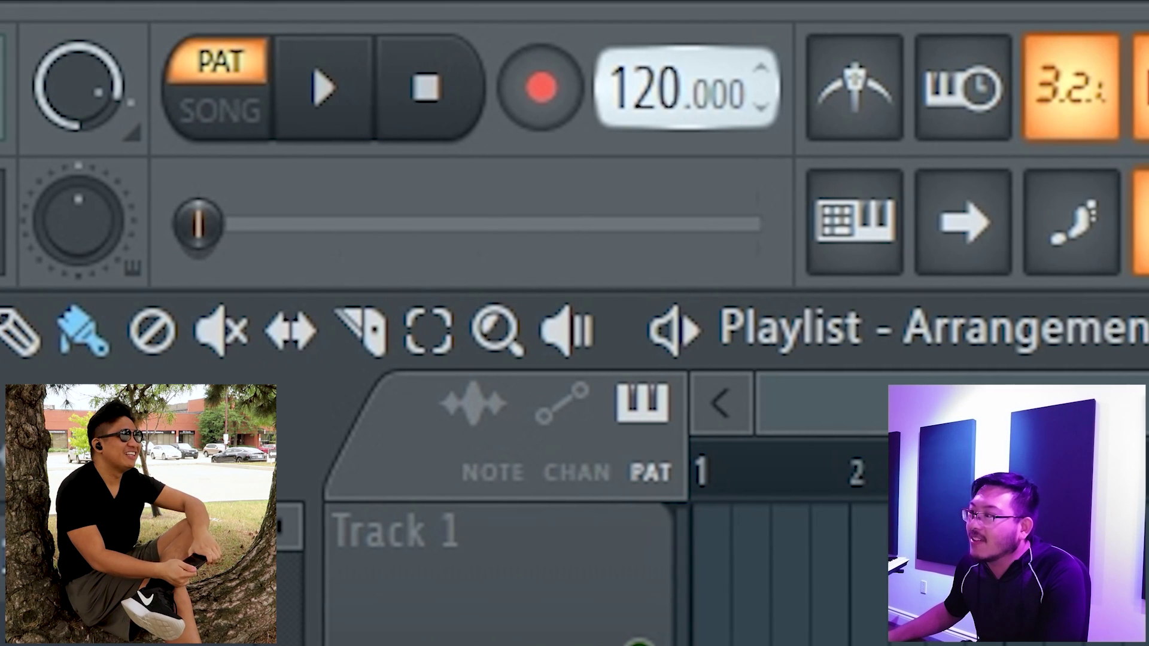
drag(676, 89, 676, 105)
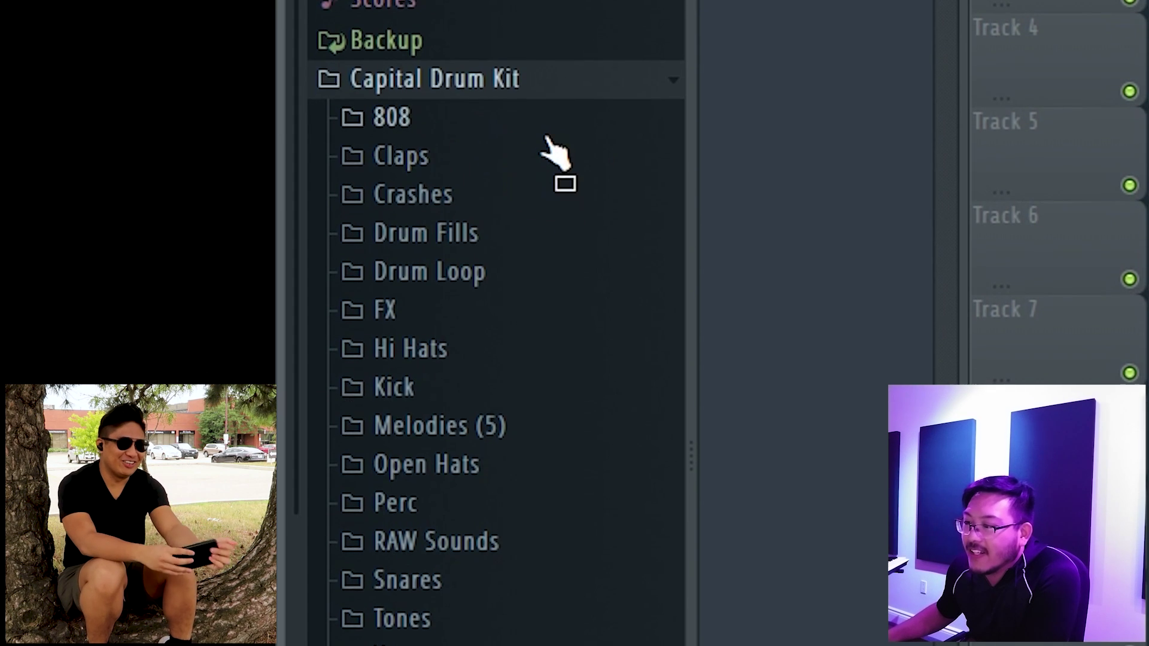
Replace the 808 Snare on channel 4 with the Capital DK2 - Snare - Prep 2 sample
click(450, 371)
click(598, 446)
scroll(577, 455, down, 5)
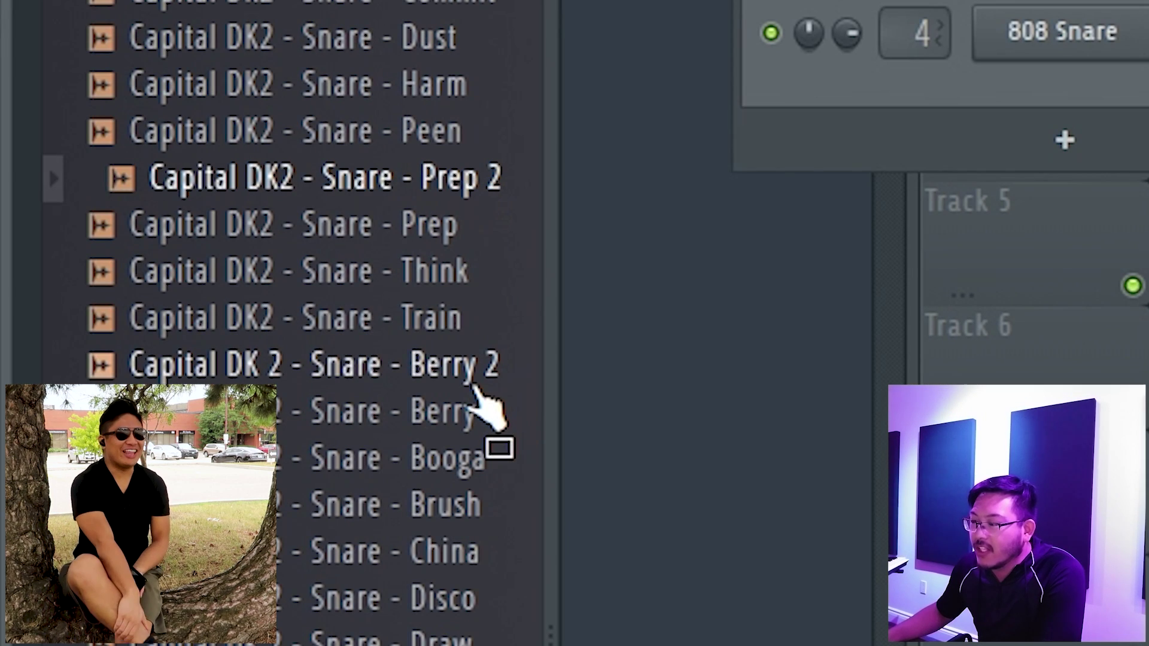
drag(465, 386, 1062, 31)
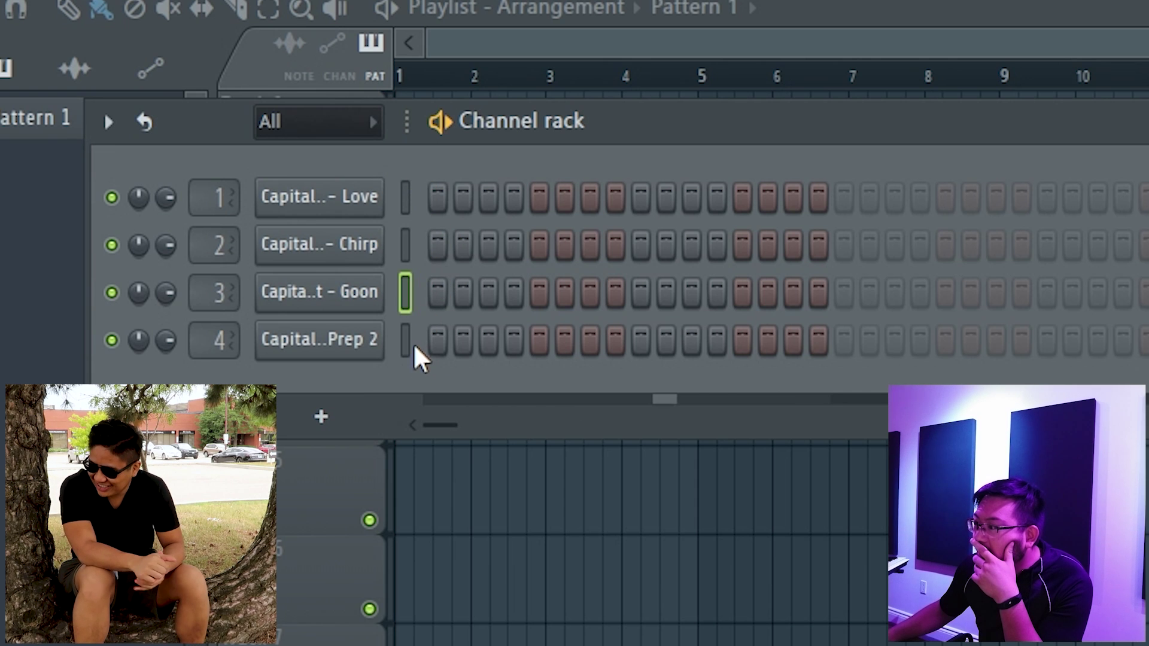
Place a hit on row 1's first step and a snare hit on row 4's fifth step
click(406, 204)
click(437, 197)
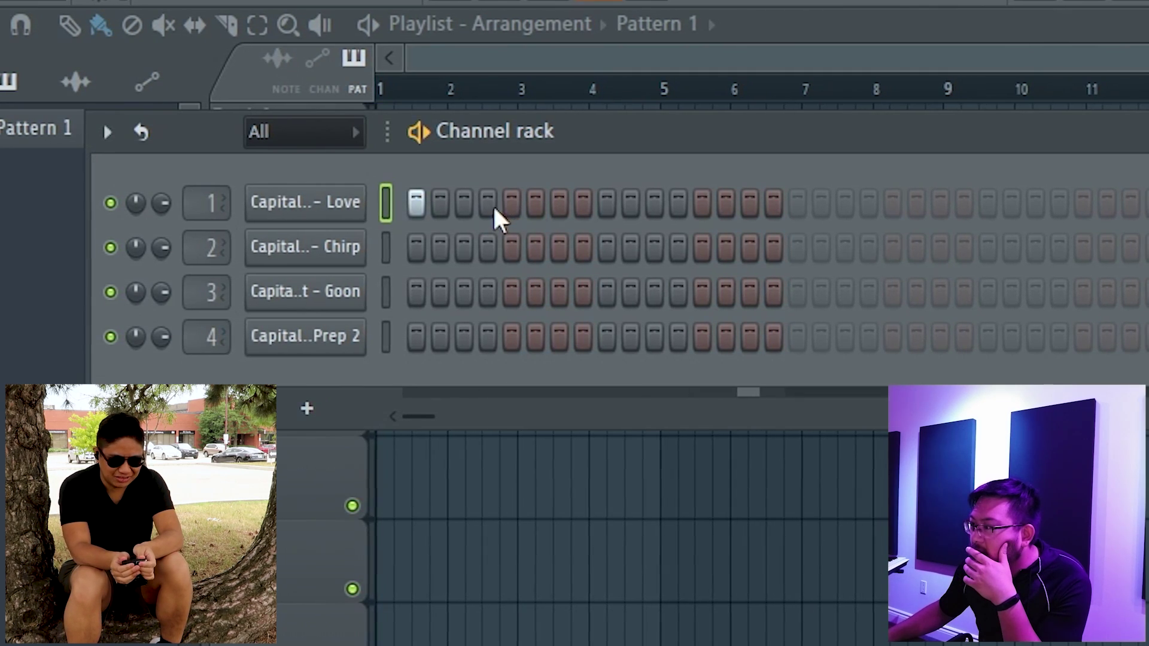
click(513, 202)
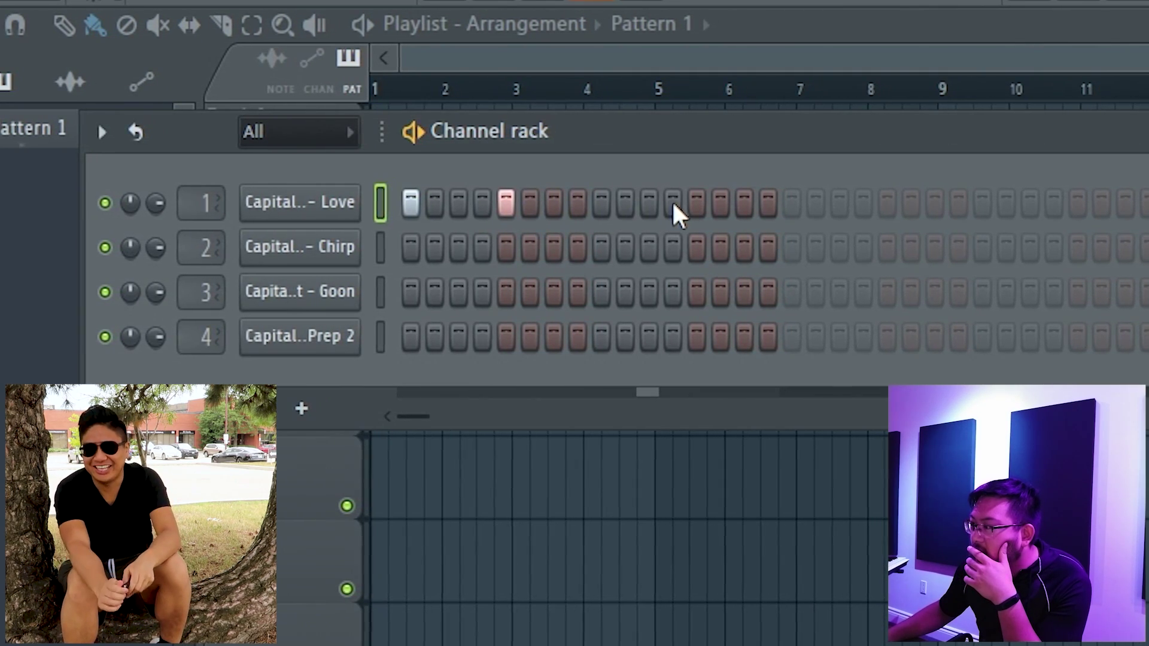
click(498, 203)
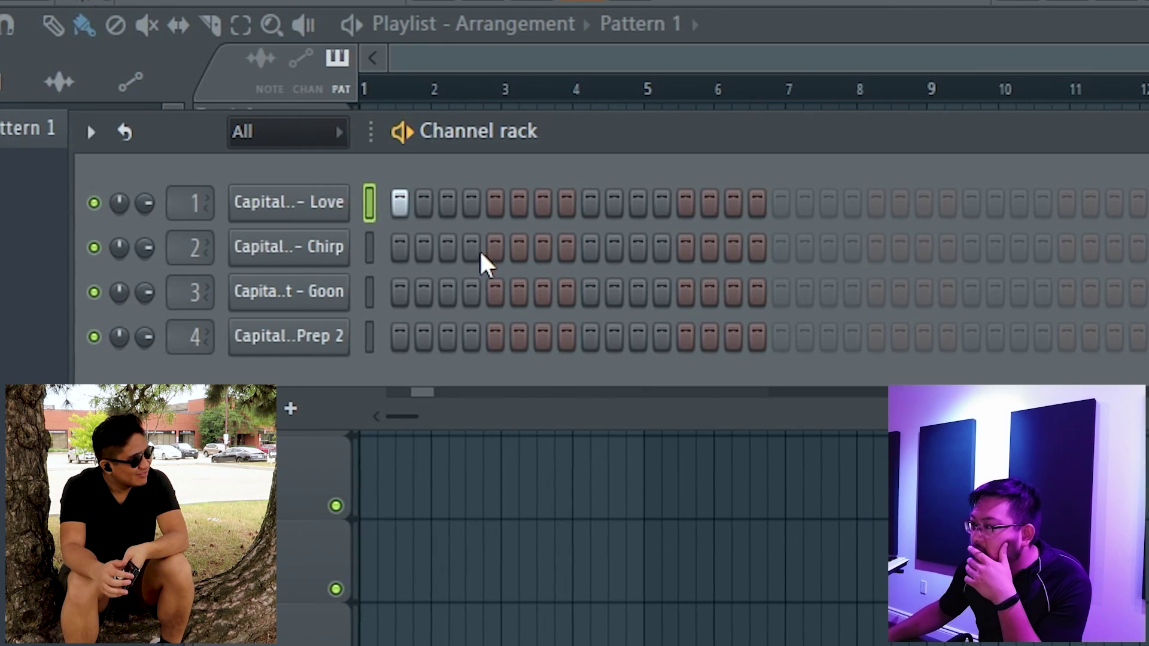
click(496, 337)
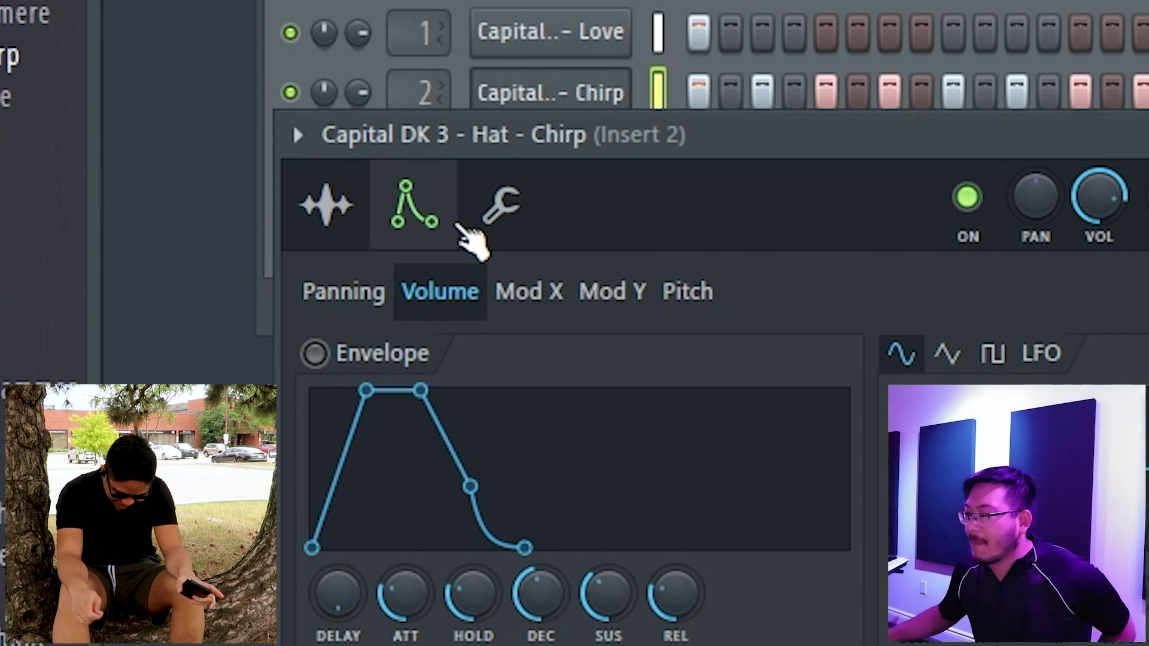
Raise the Chirp hat's time shift and add row 1 hits on steps 4 and 10
click(507, 225)
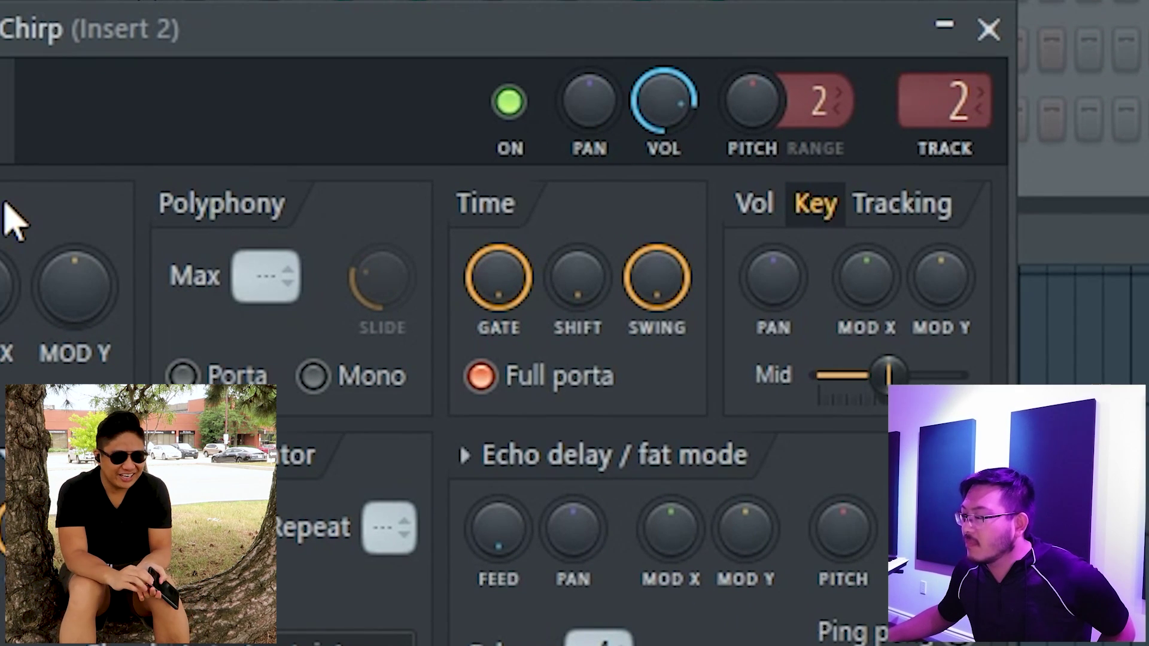
drag(578, 278, 577, 251)
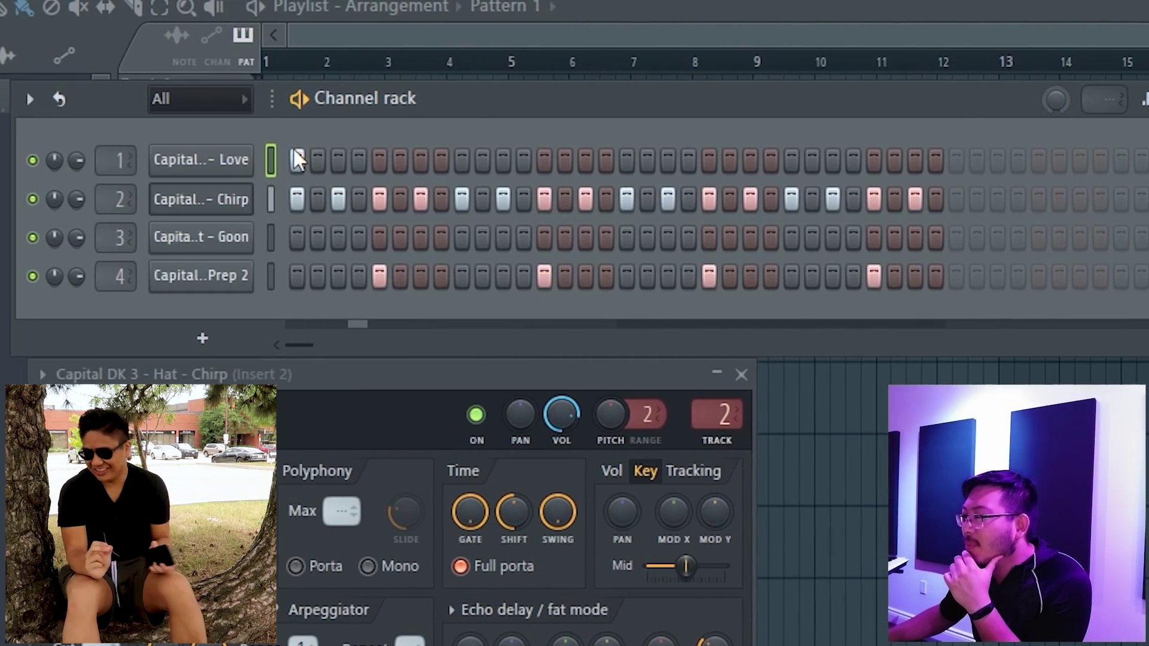
click(359, 159)
click(482, 160)
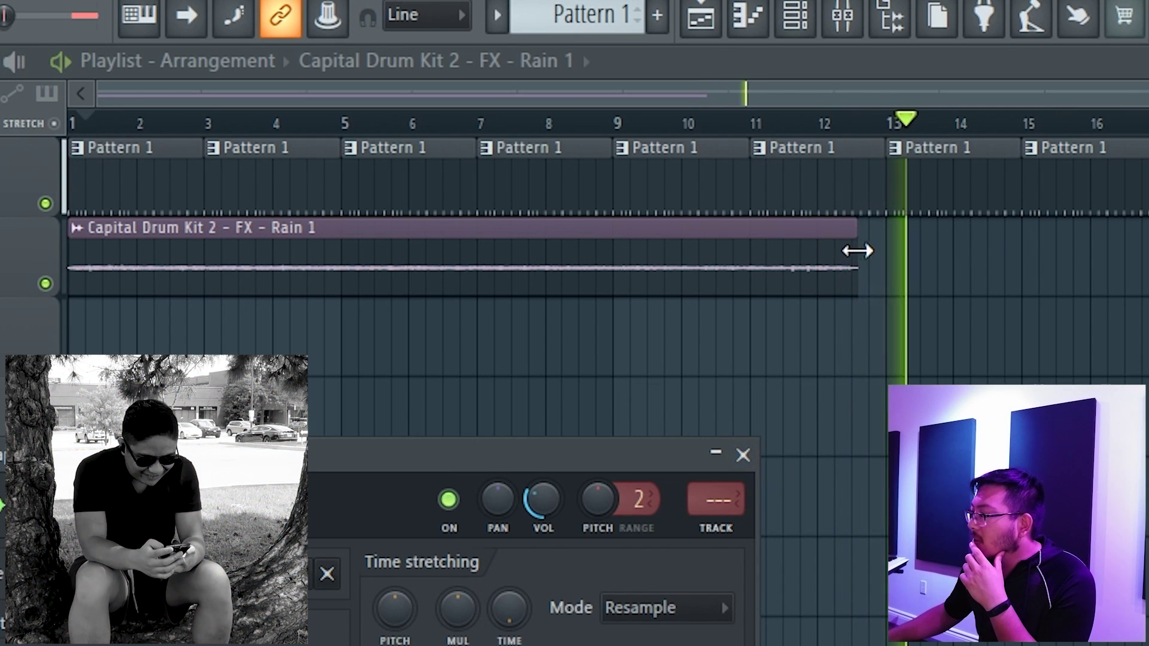
Stretch the Rain 1 FX clip's right edge out to about bar 20
mouse_move(856, 253)
mouse_down()
mouse_move(953, 241)
mouse_move(826, 226)
mouse_move(864, 226)
mouse_move(867, 267)
mouse_up()
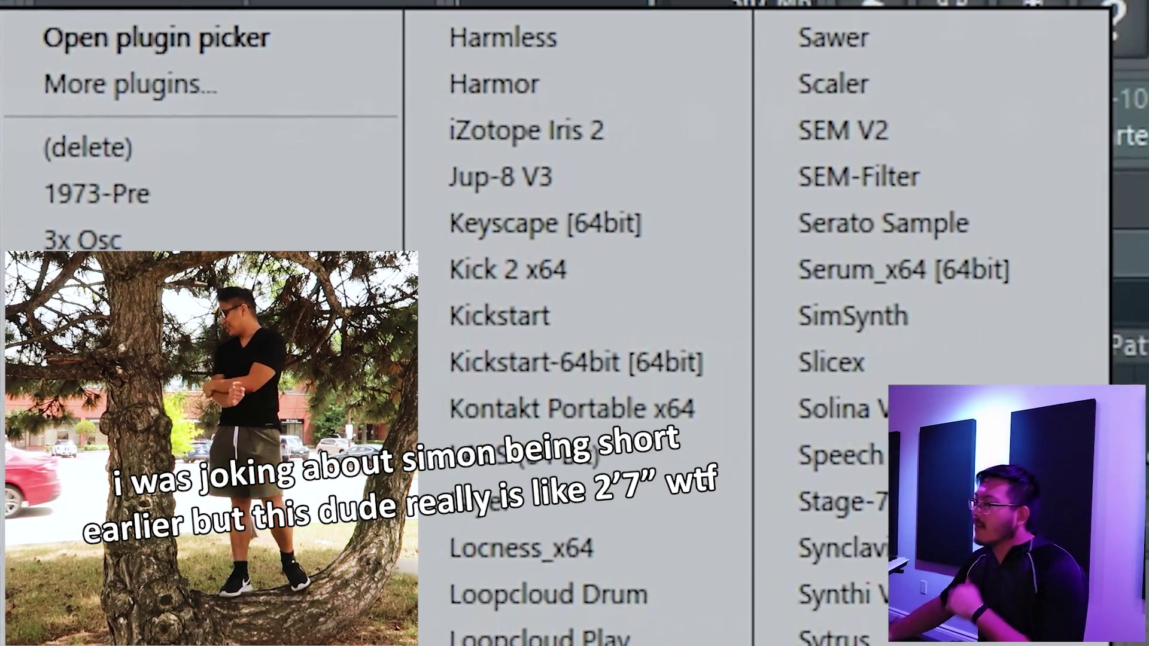
Add a Keyscape channel loaded with the Acoustic Pianos LA Custom C7 Grand Piano patch
click(545, 223)
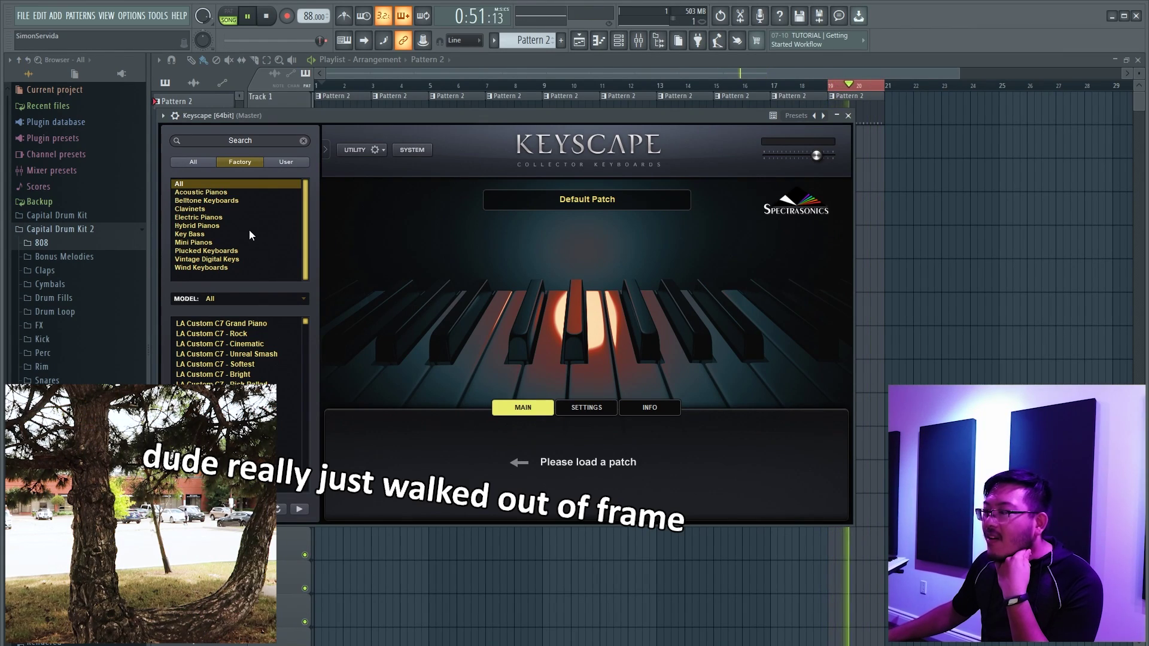
click(225, 192)
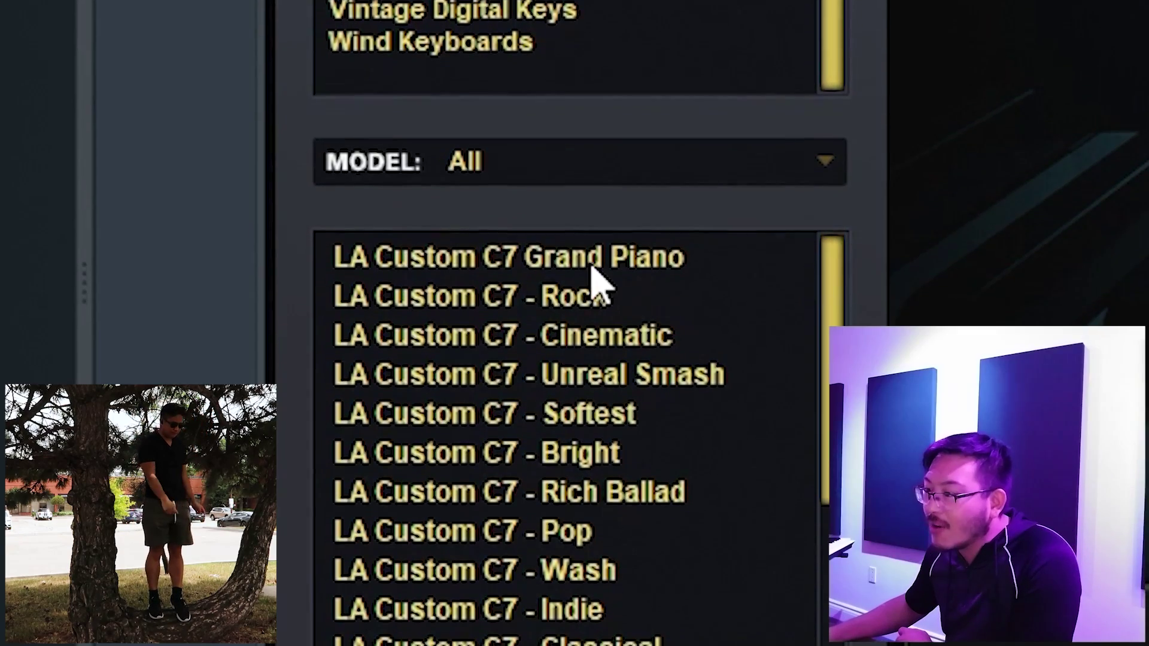
click(499, 286)
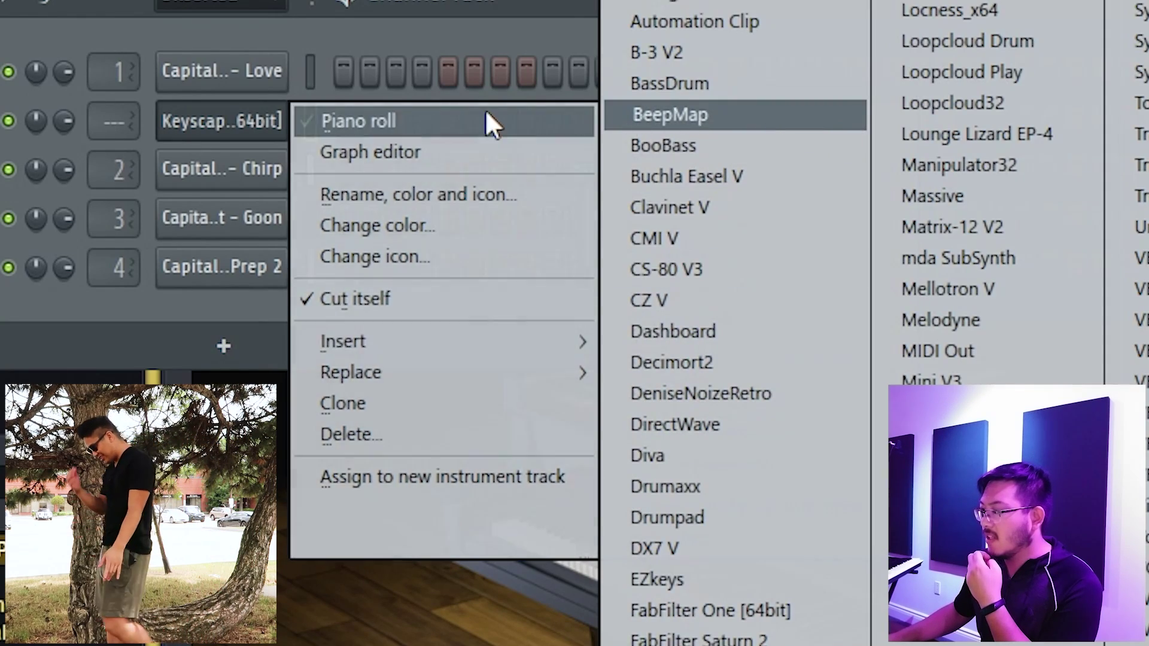
In the Keyscape piano roll, place C5 at the bar start with an E5 note above
click(485, 121)
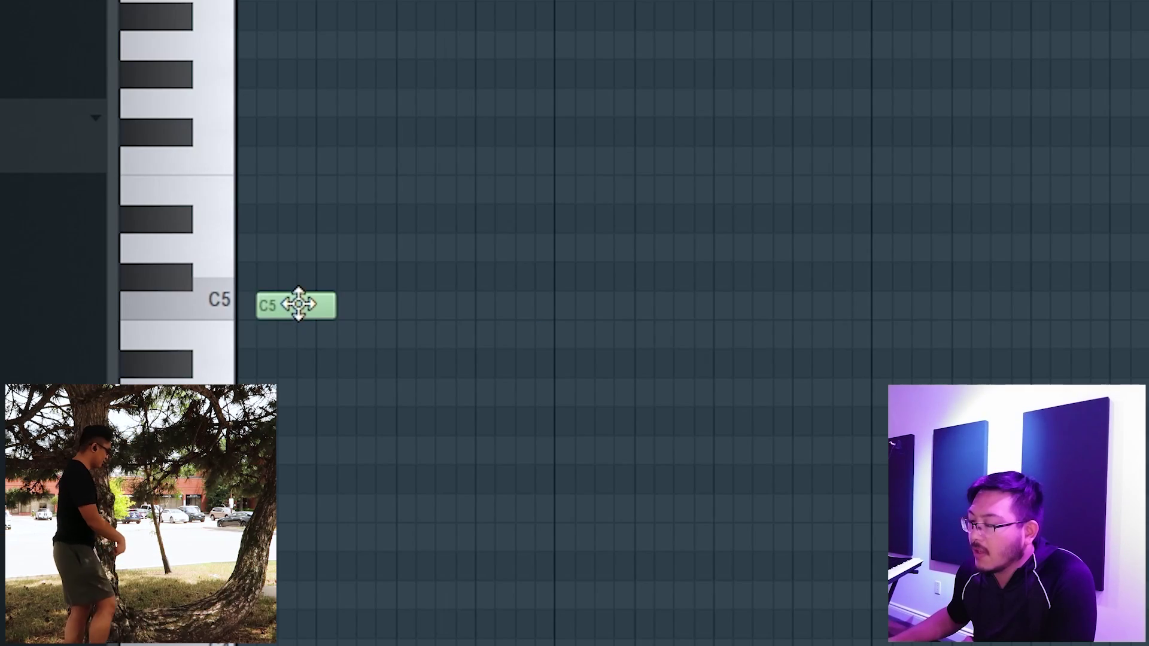
drag(298, 304, 480, 304)
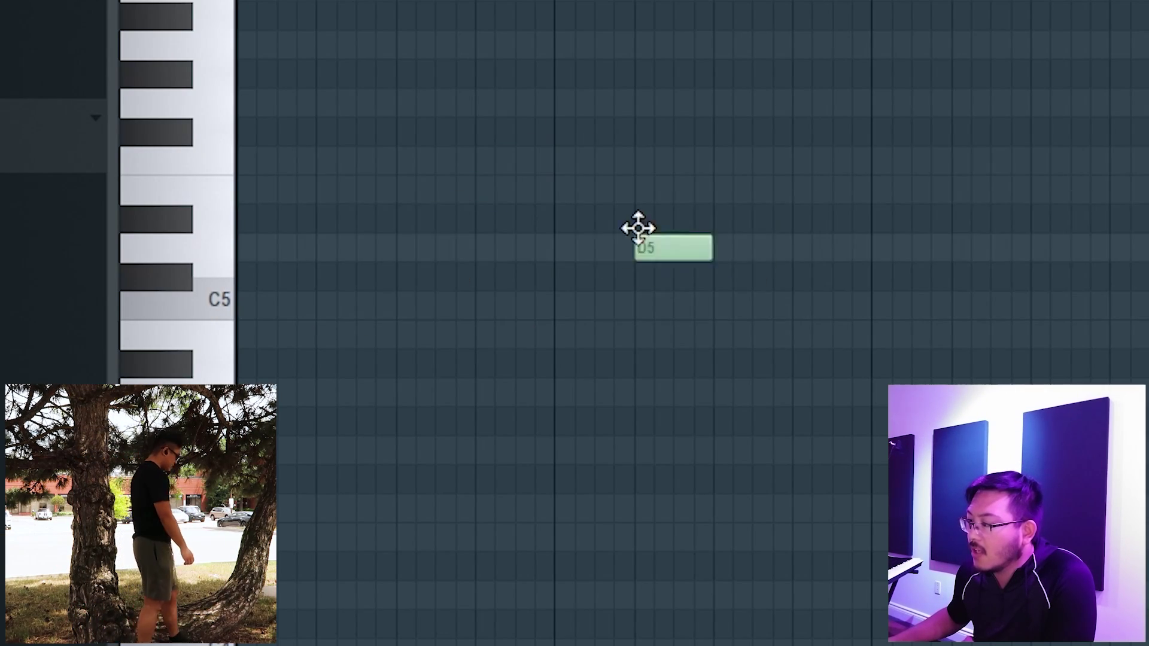
drag(637, 227, 290, 304)
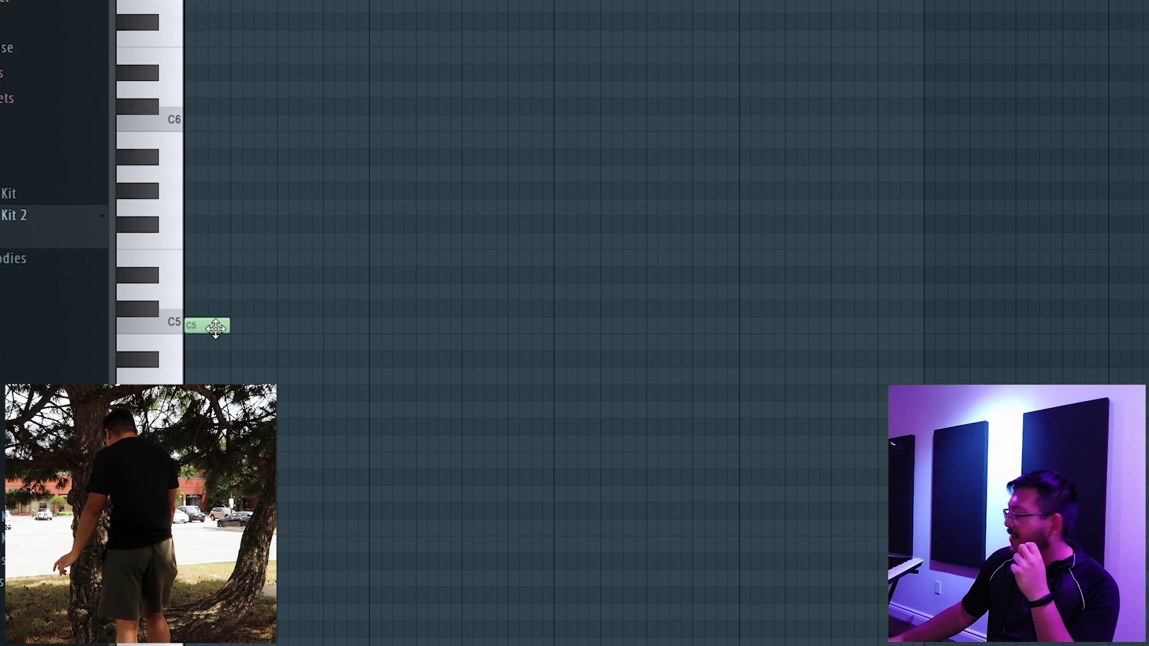
drag(216, 328, 231, 265)
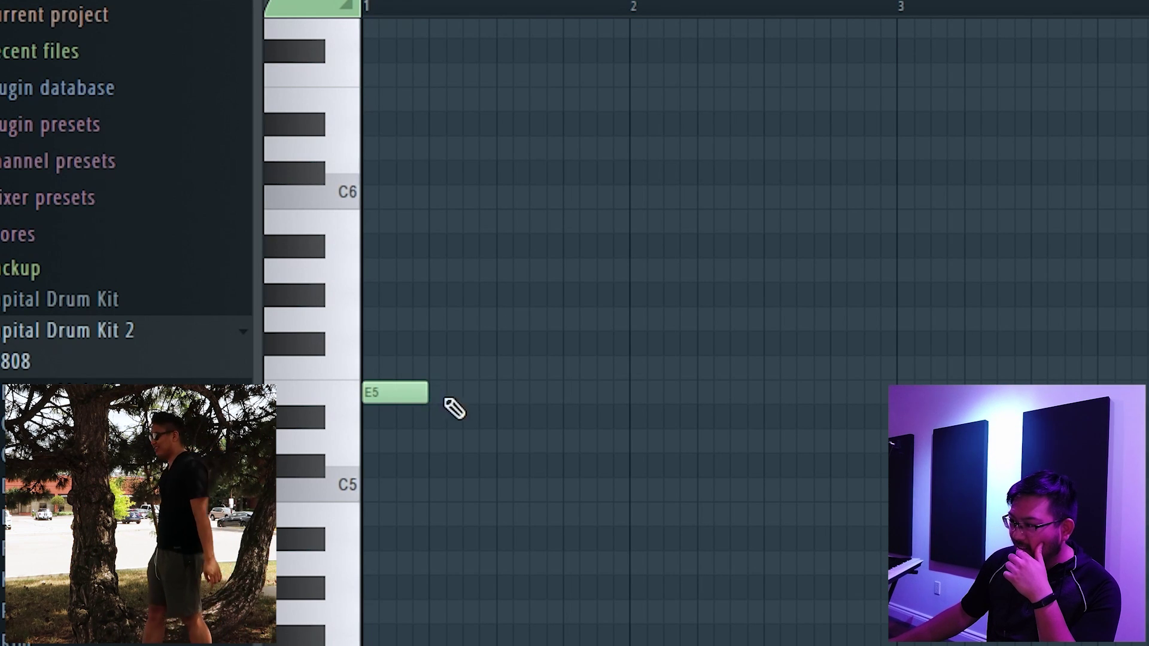
Add B5 beside E5, copy E5 and C5 under A5, and shift the chord one step later
click(457, 221)
key(space)
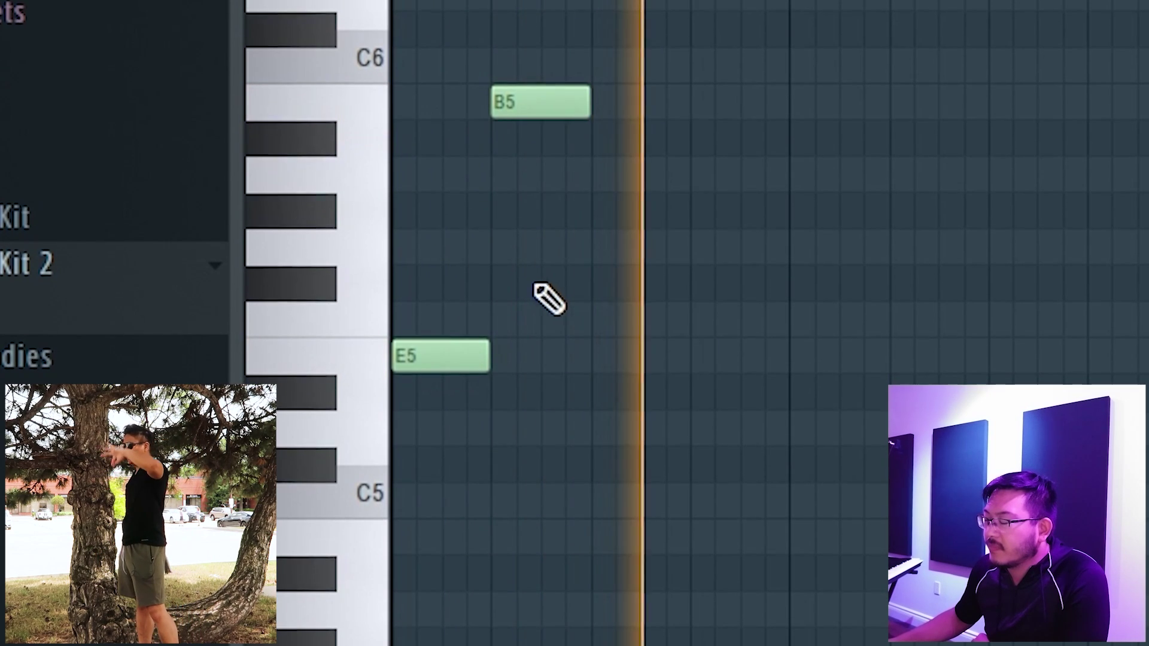
drag(496, 102, 472, 92)
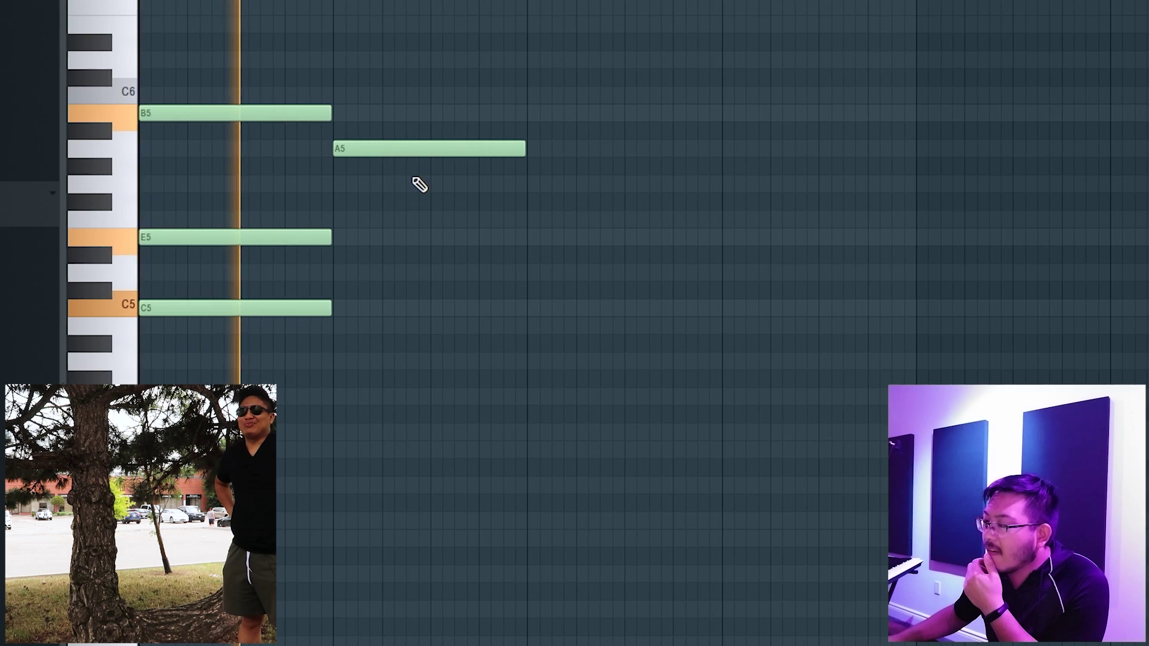
click(431, 237)
click(492, 308)
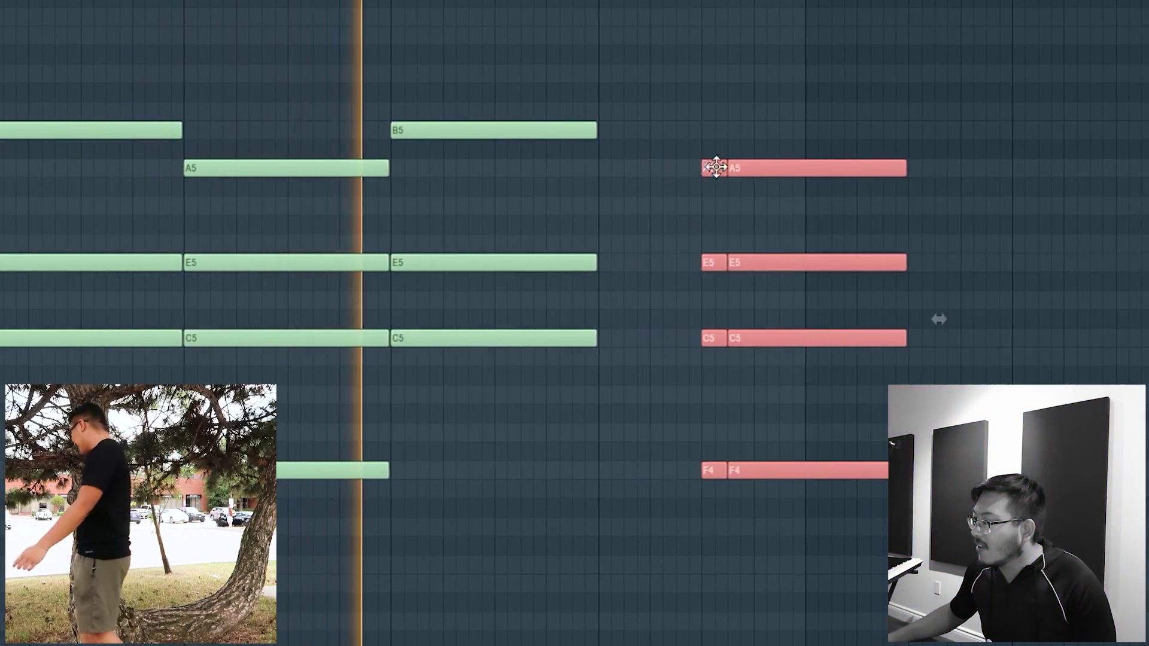
drag(765, 167, 693, 169)
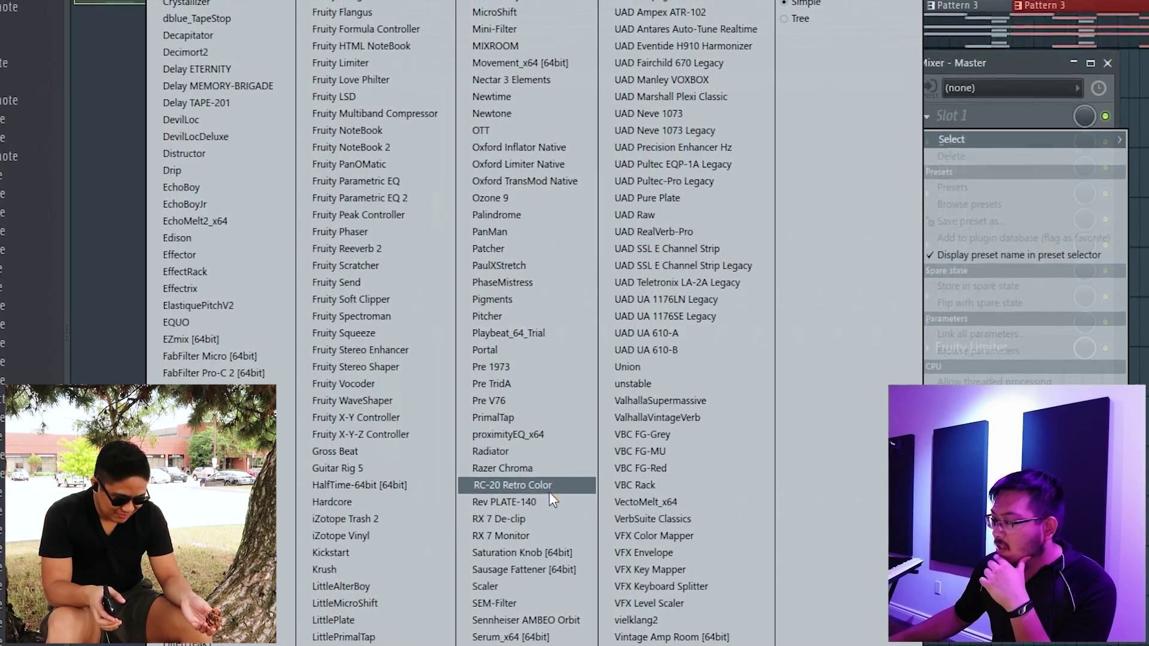
Load RC-20 Retro Color onto the master mixer track
click(551, 492)
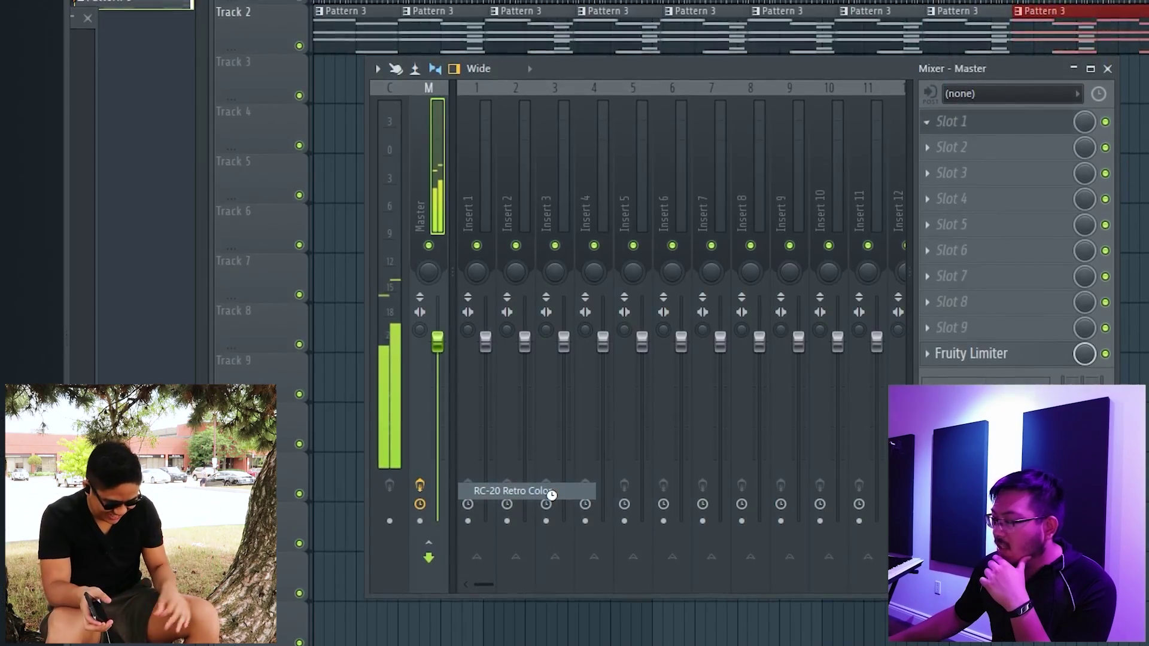